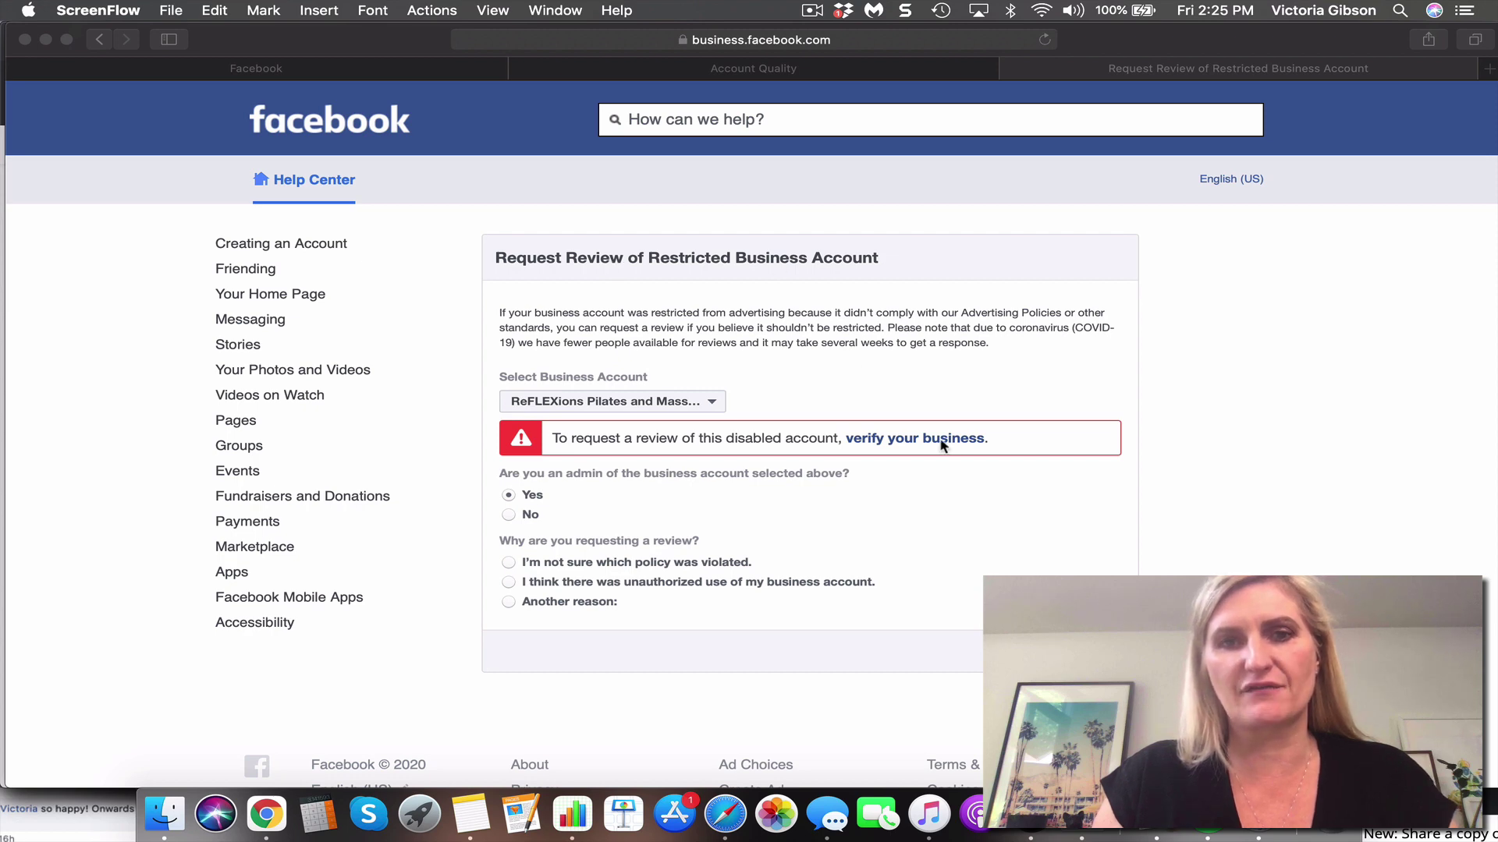
Bring up the Account Quality page for the restricted business account.
left_click(846, 64)
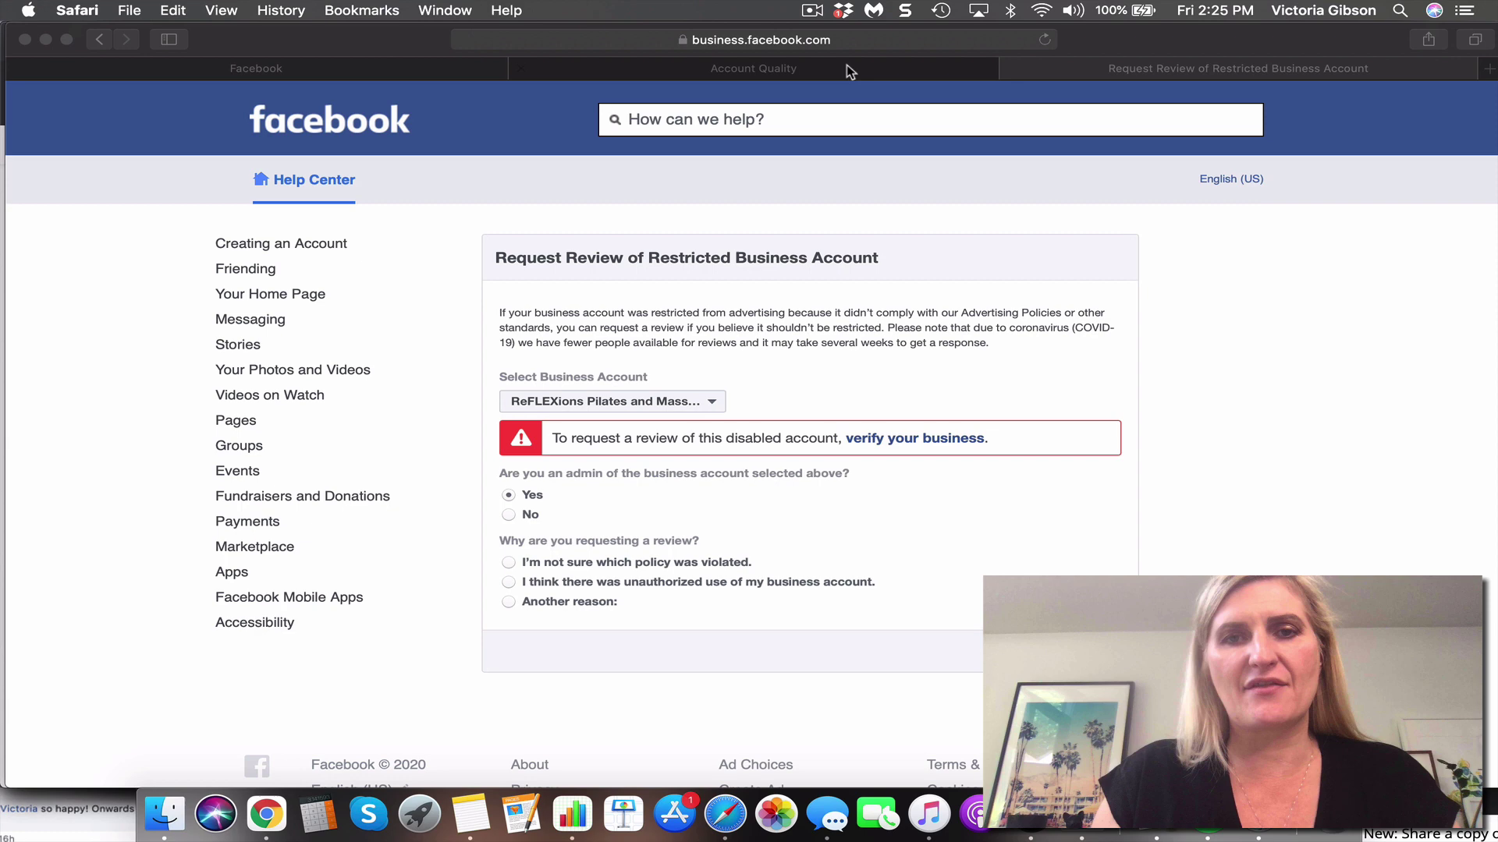
left_click(846, 64)
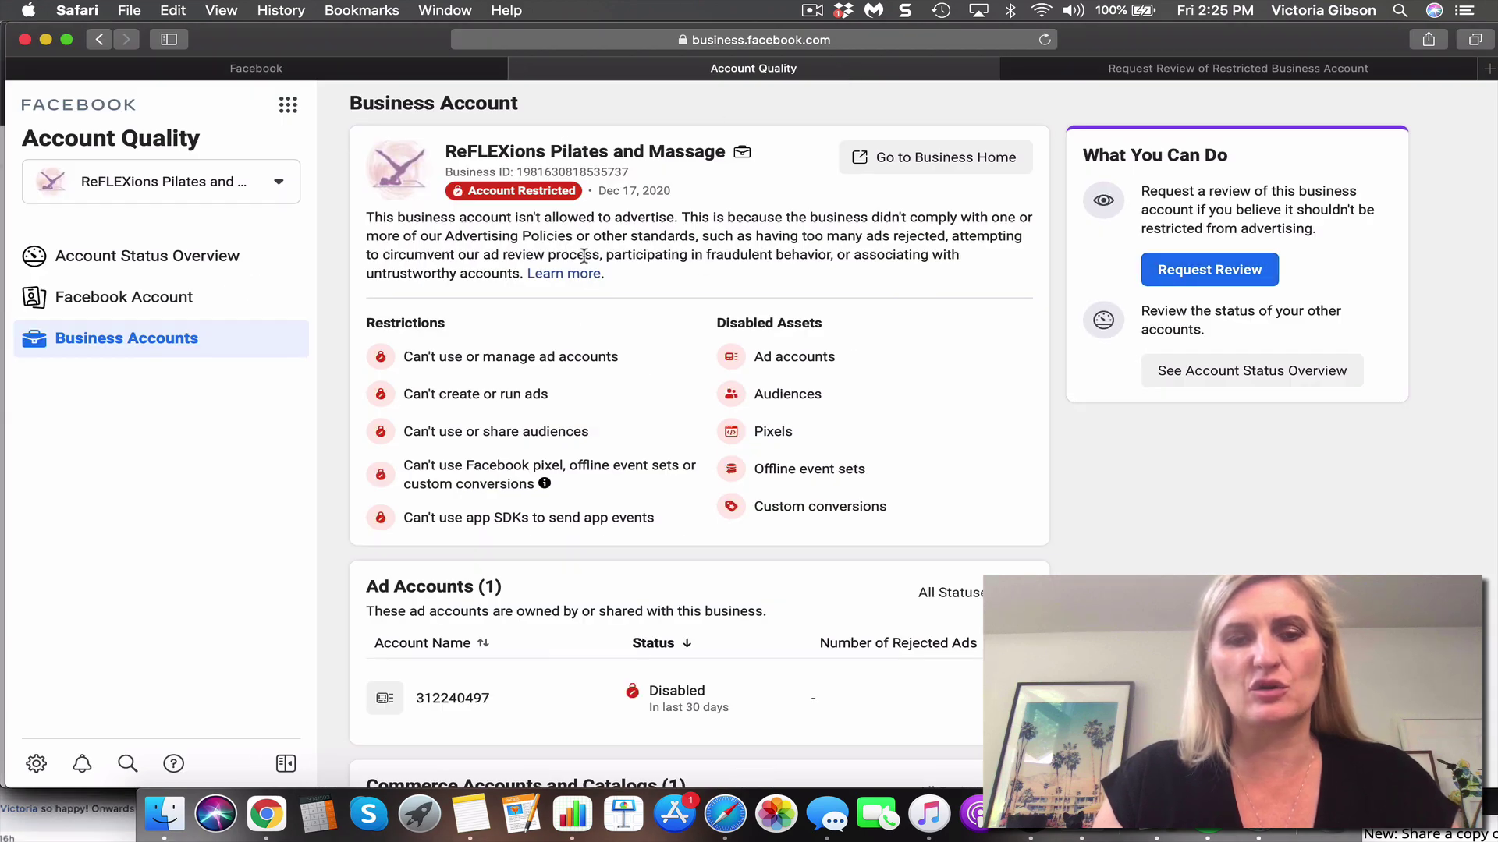
left_click(166, 191)
left_click(169, 193)
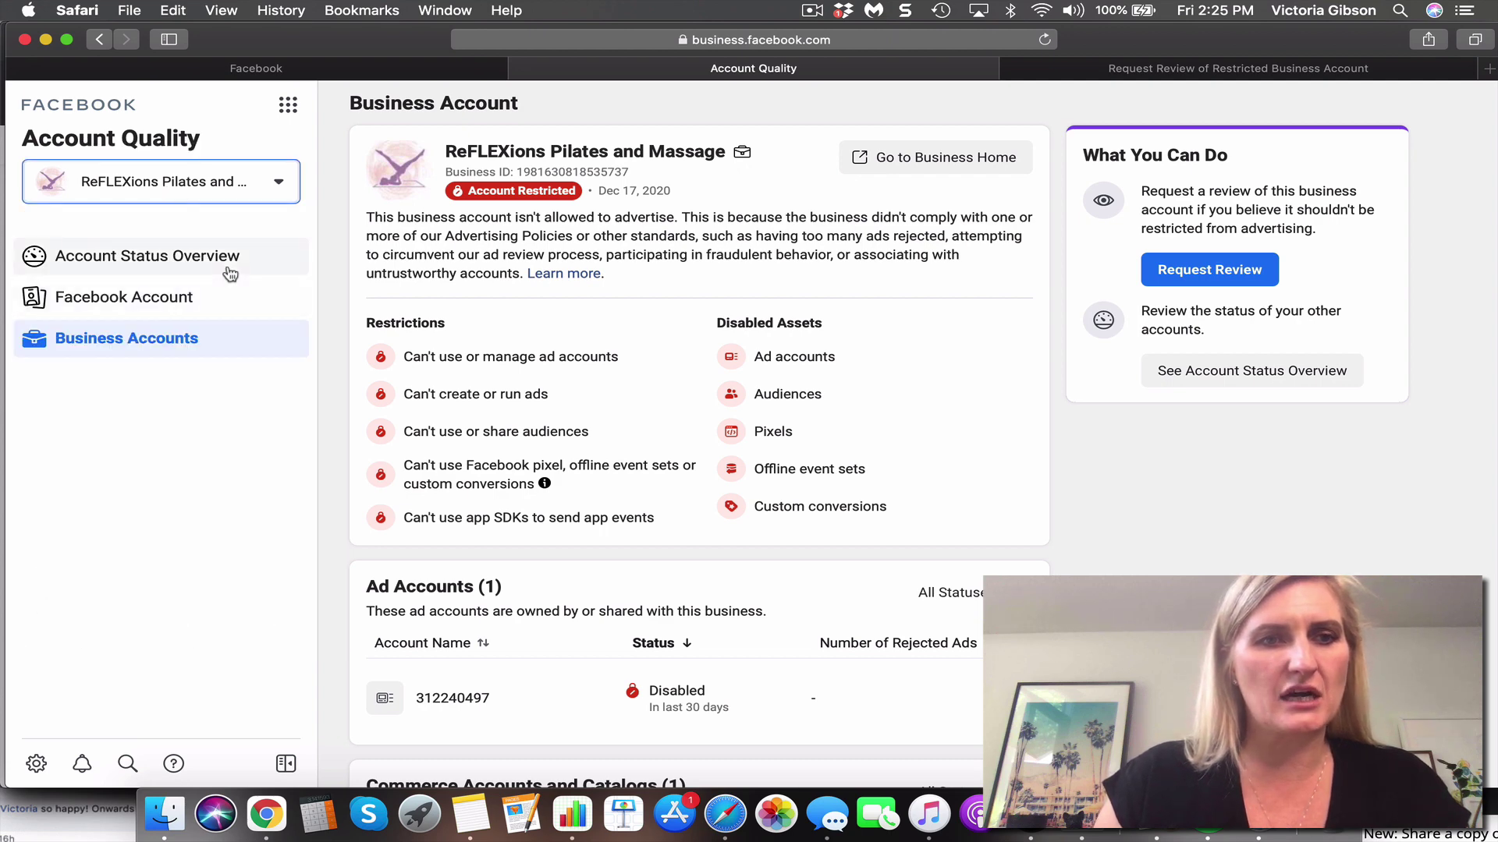
Browse the business tools menu's shortcuts to find Business Settings.
left_click(288, 107)
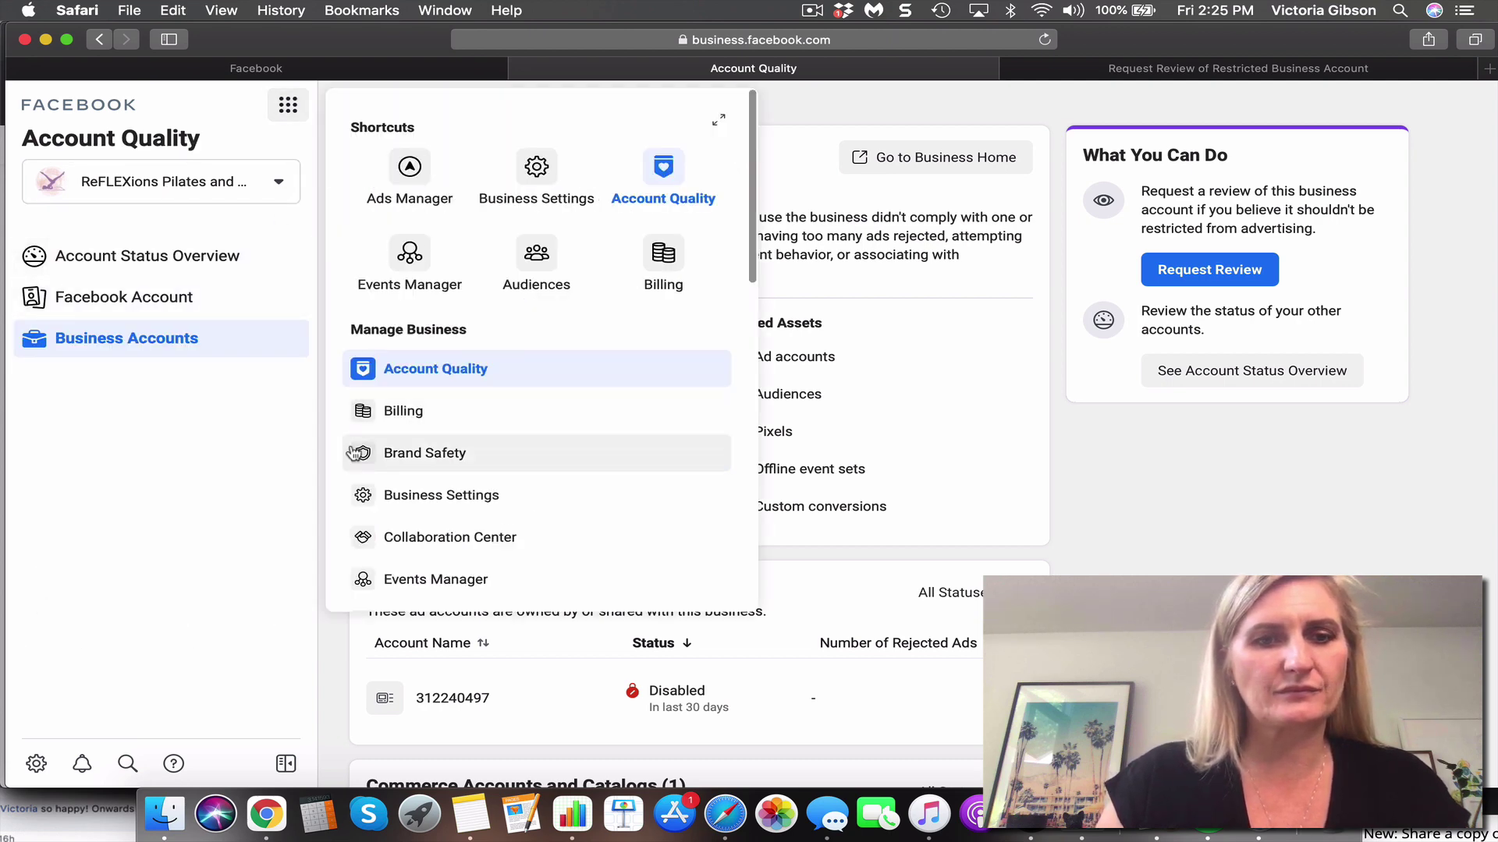
scroll(352, 453, "down", 6)
scroll(353, 455, "down", 6)
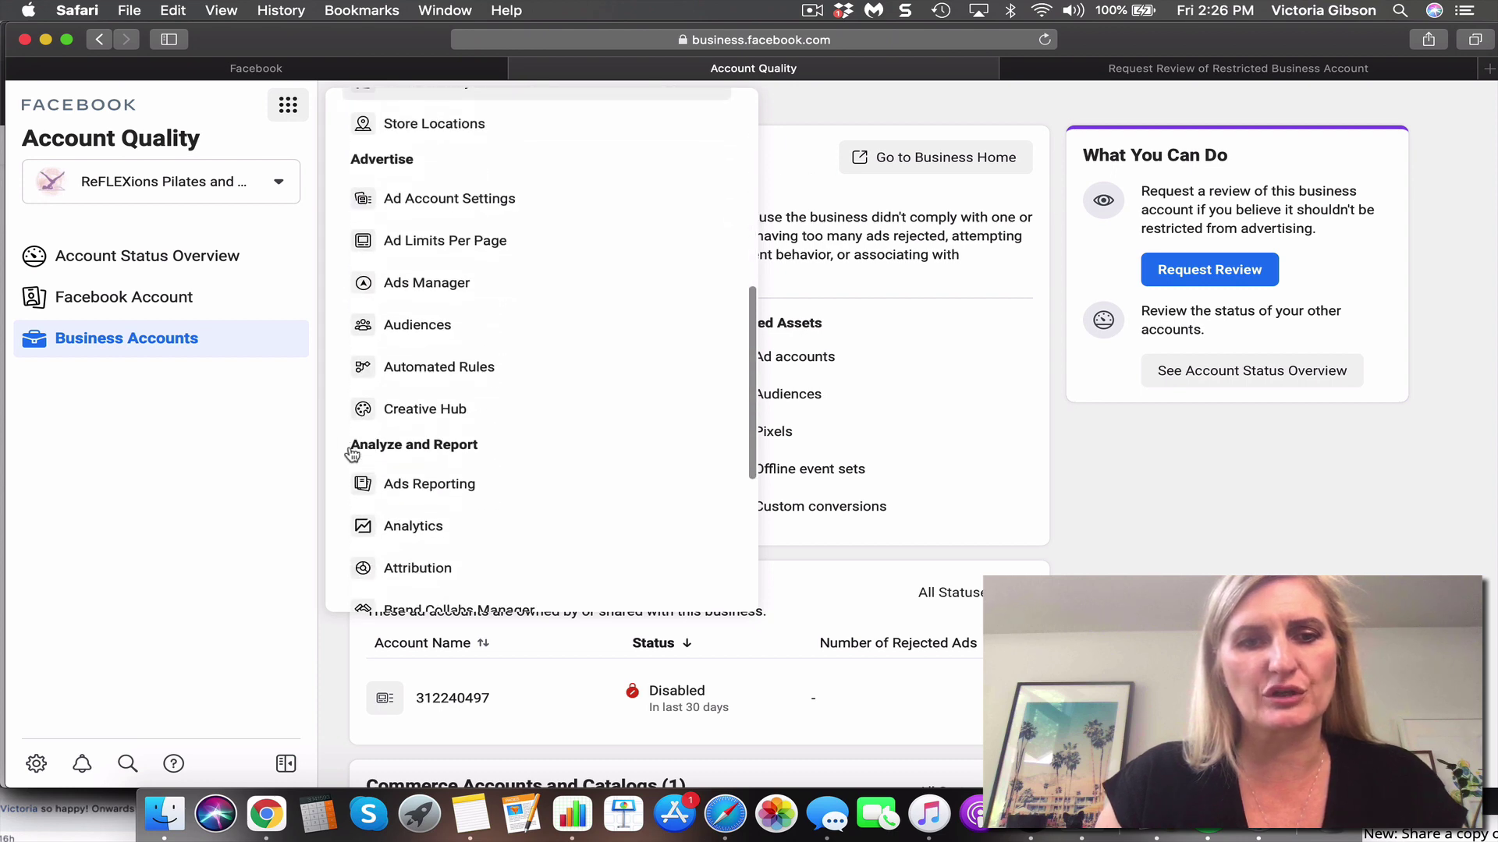
scroll(353, 455, "up", 4)
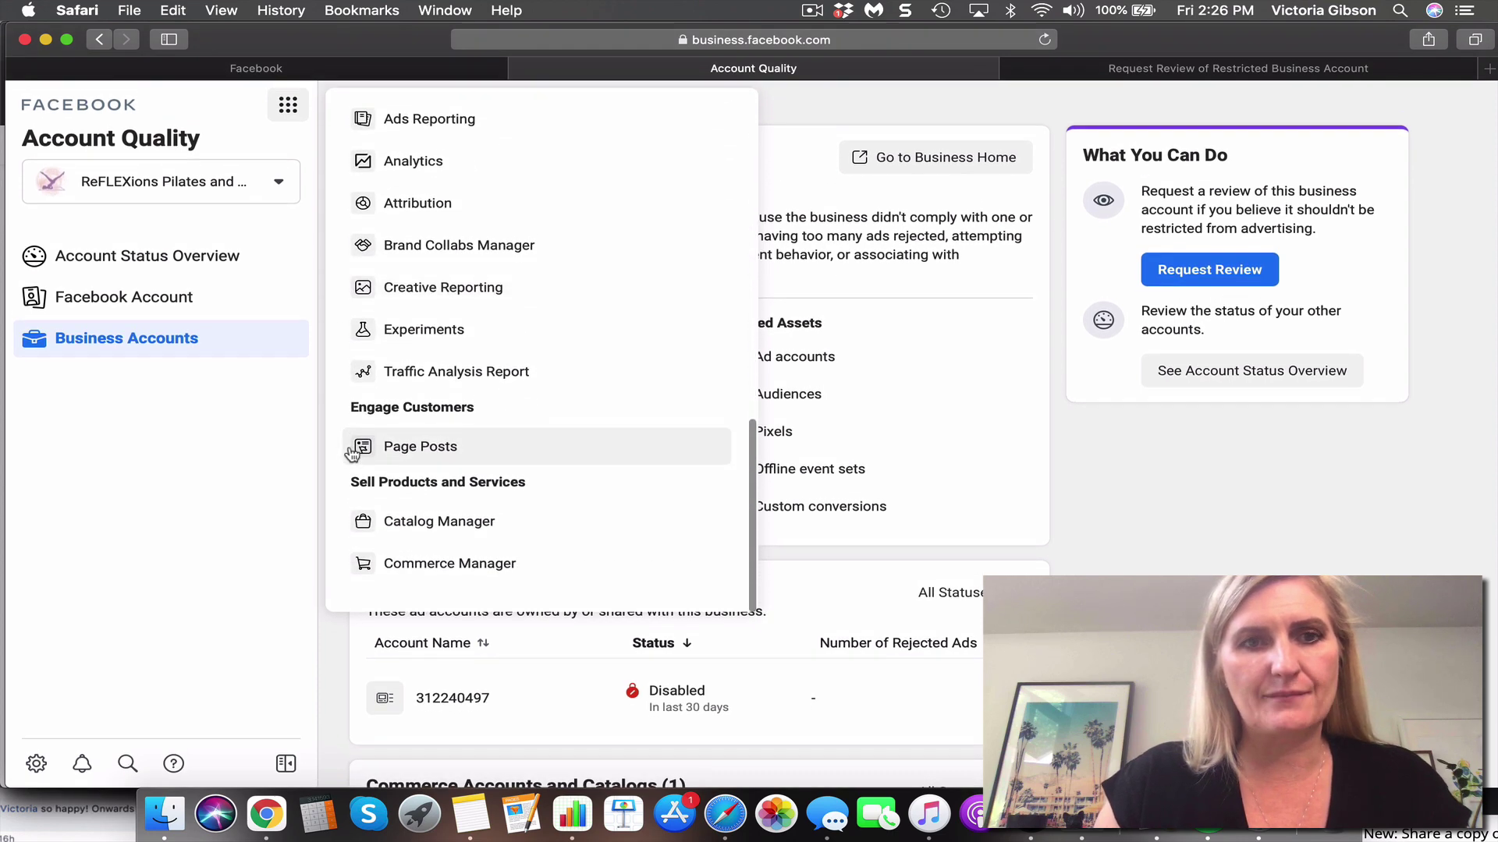
scroll(353, 455, "up", 6)
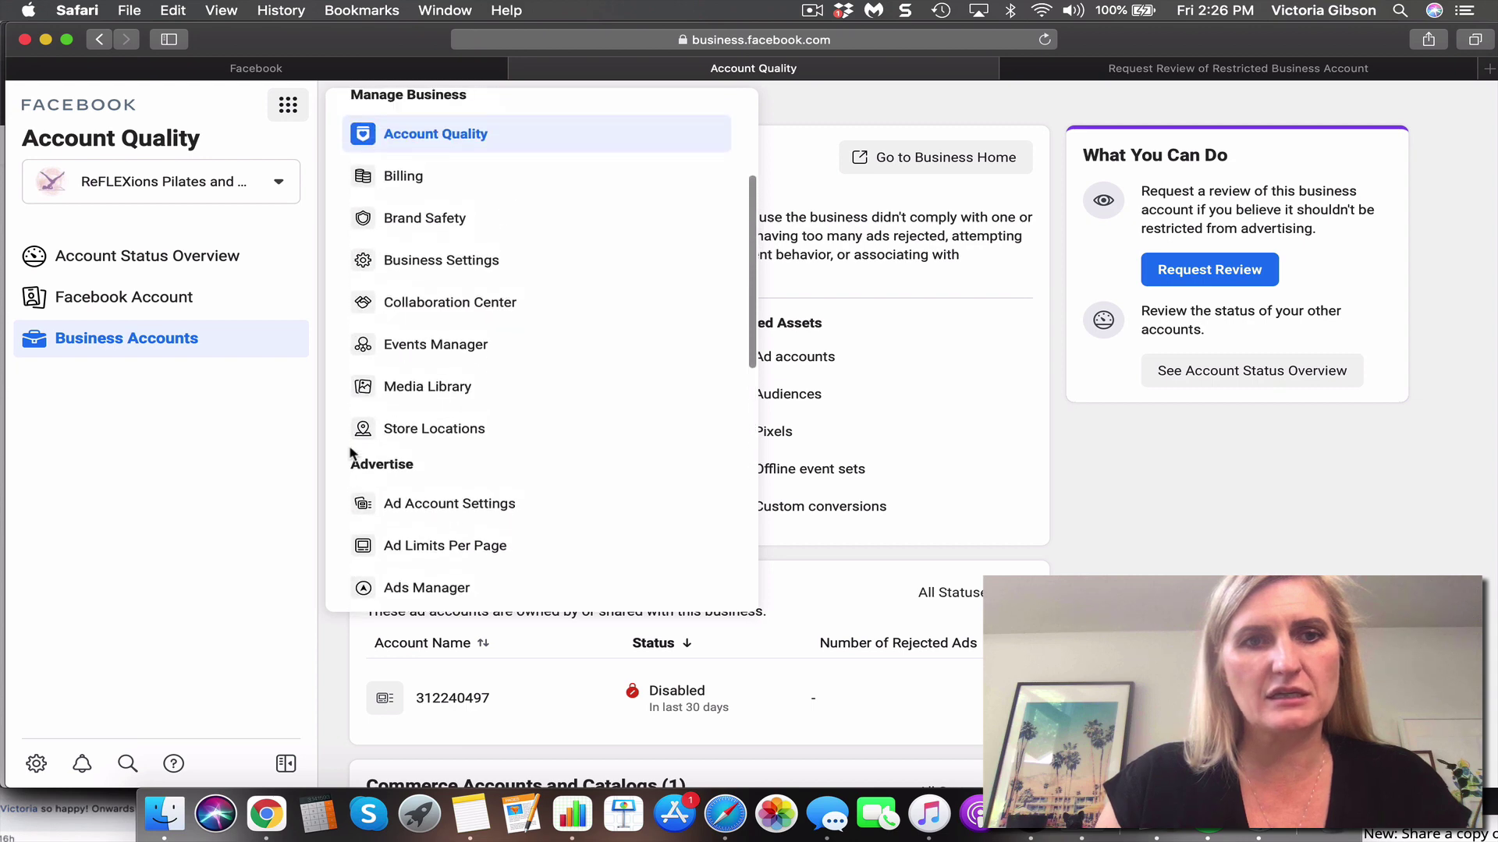
scroll(352, 454, "up", 3)
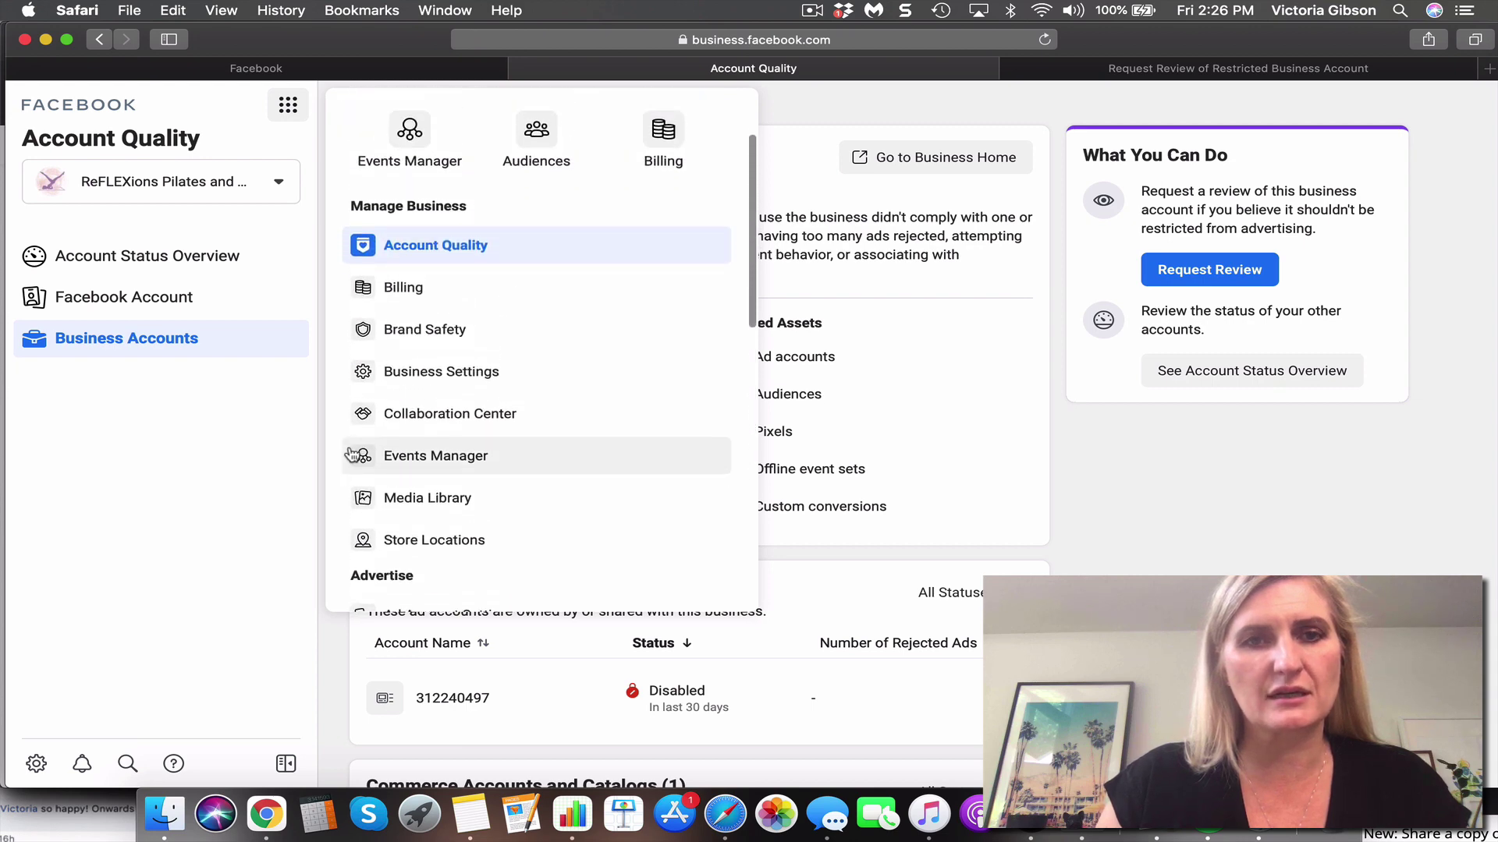
scroll(353, 455, "down", 12)
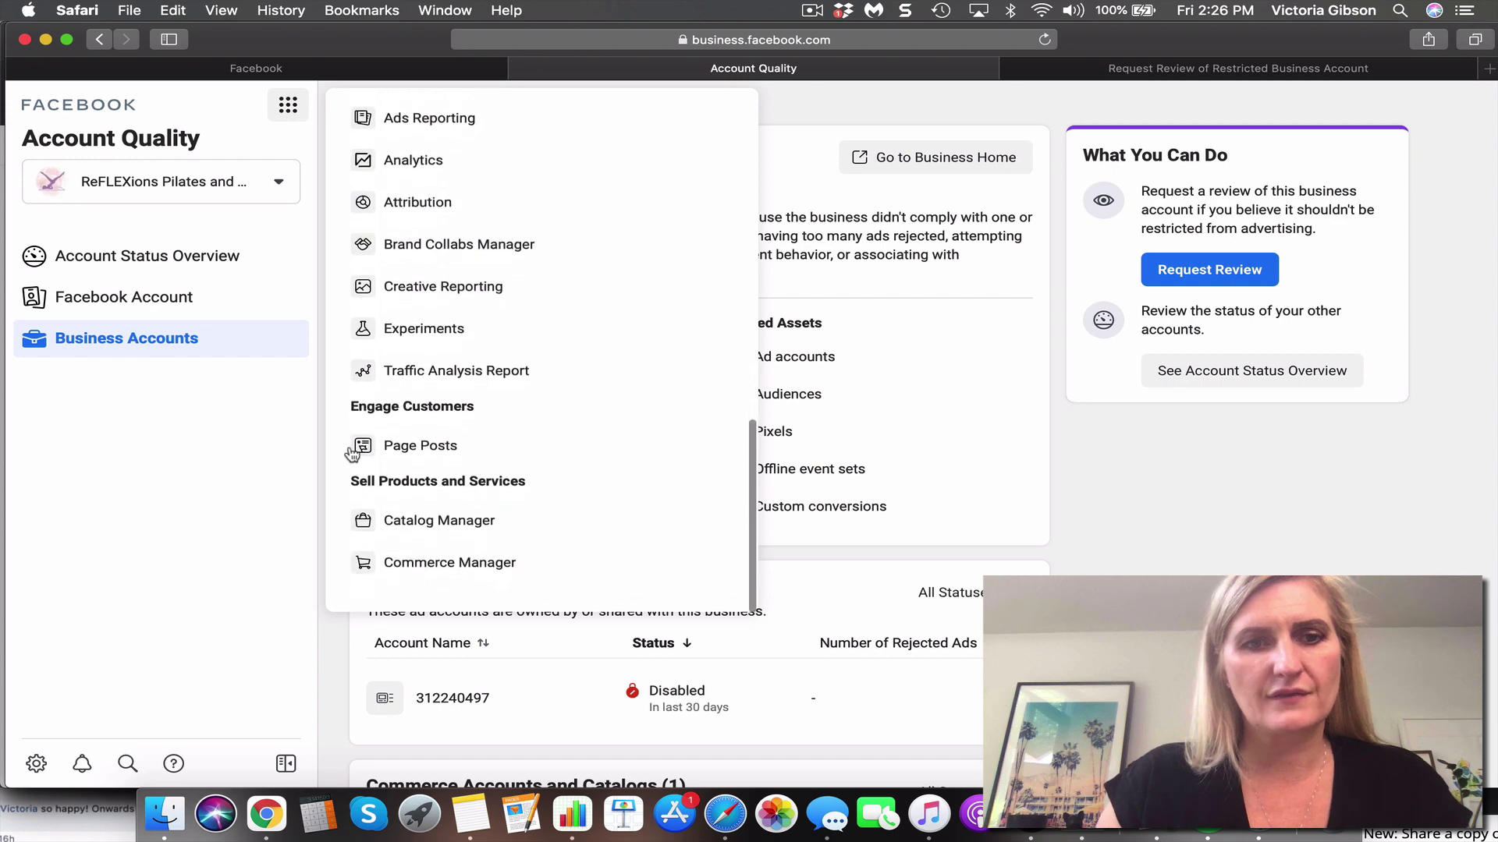
scroll(353, 455, "up", 3)
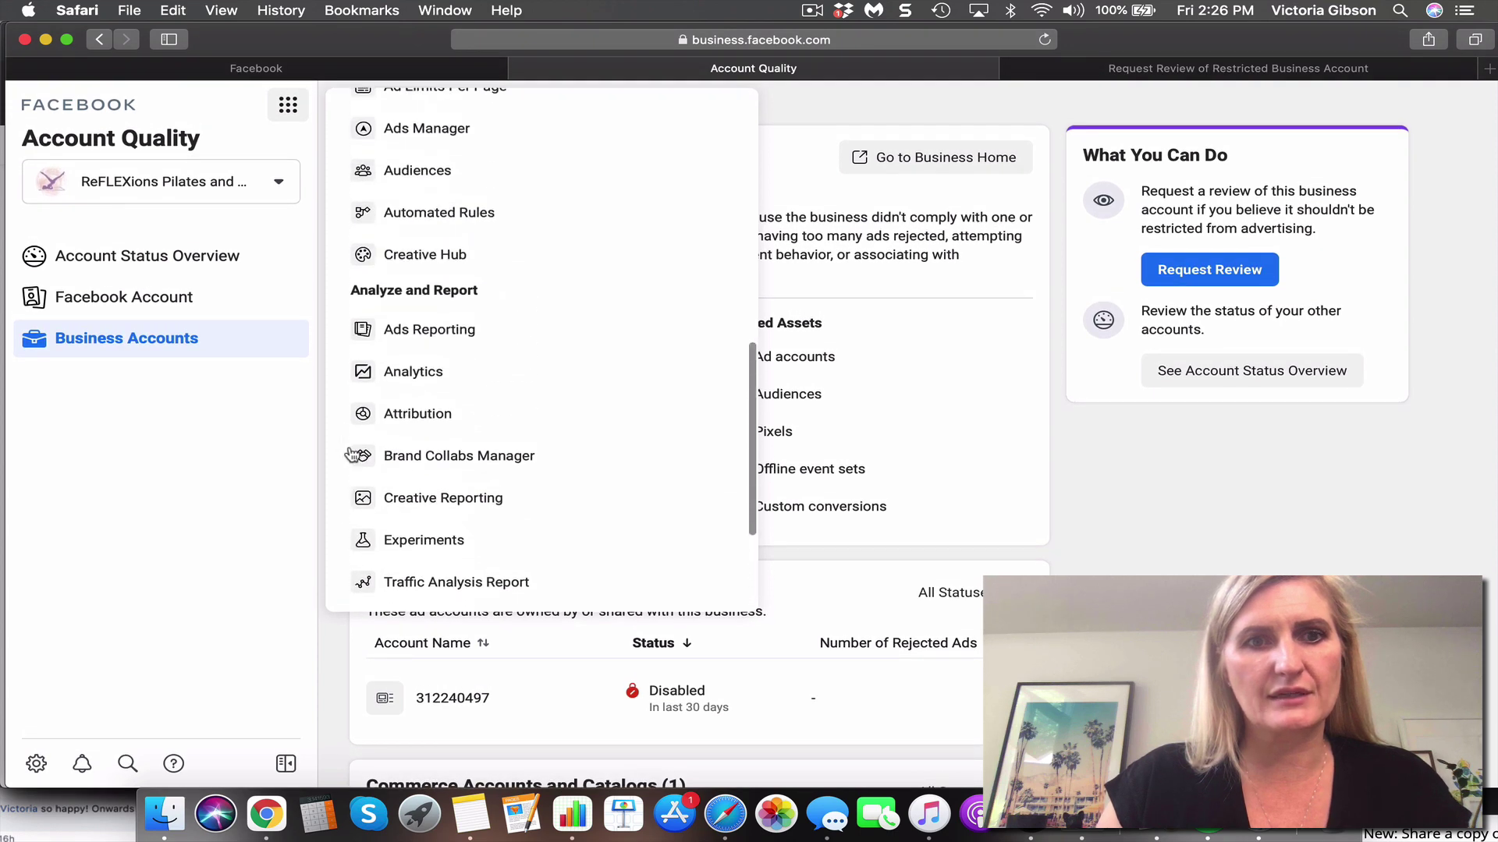
scroll(353, 455, "up", 5)
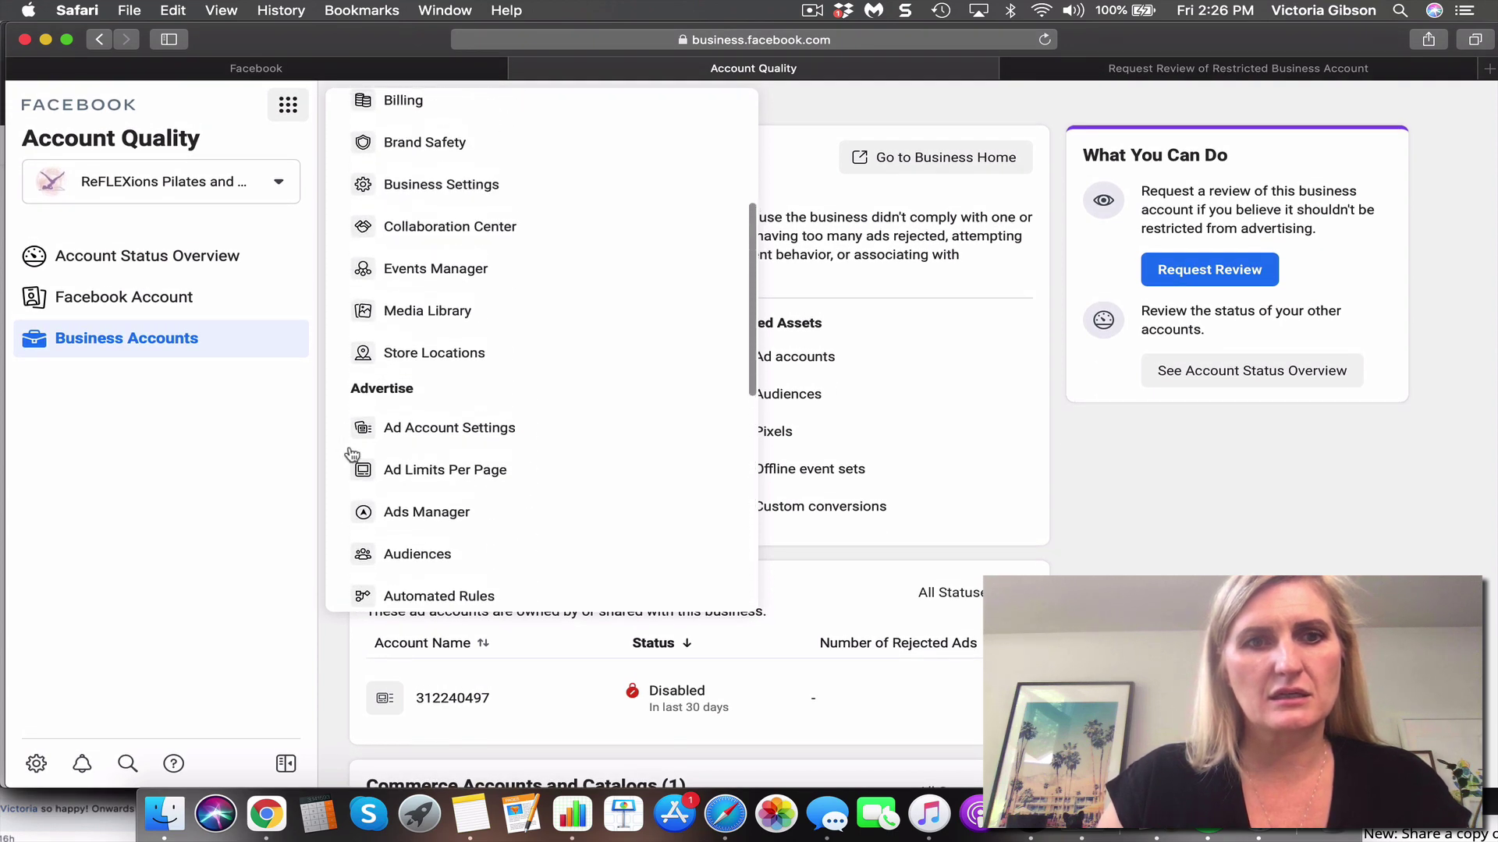
scroll(353, 455, "up", 2)
Go to Business Settings' Security Center and resume the business verification form with prefilled details.
left_click(405, 305)
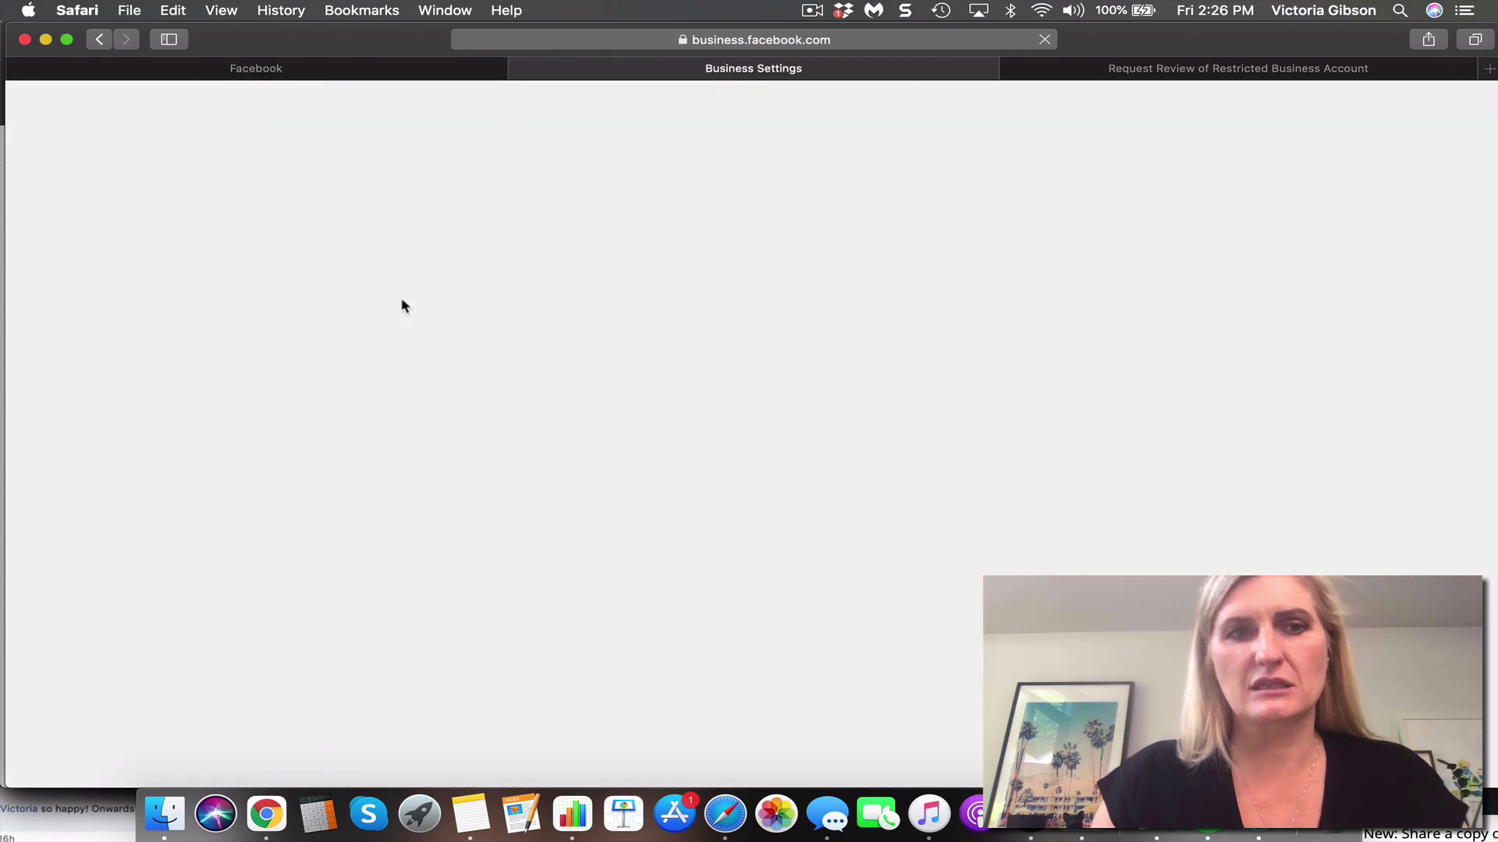
scroll(180, 428, "down", 5)
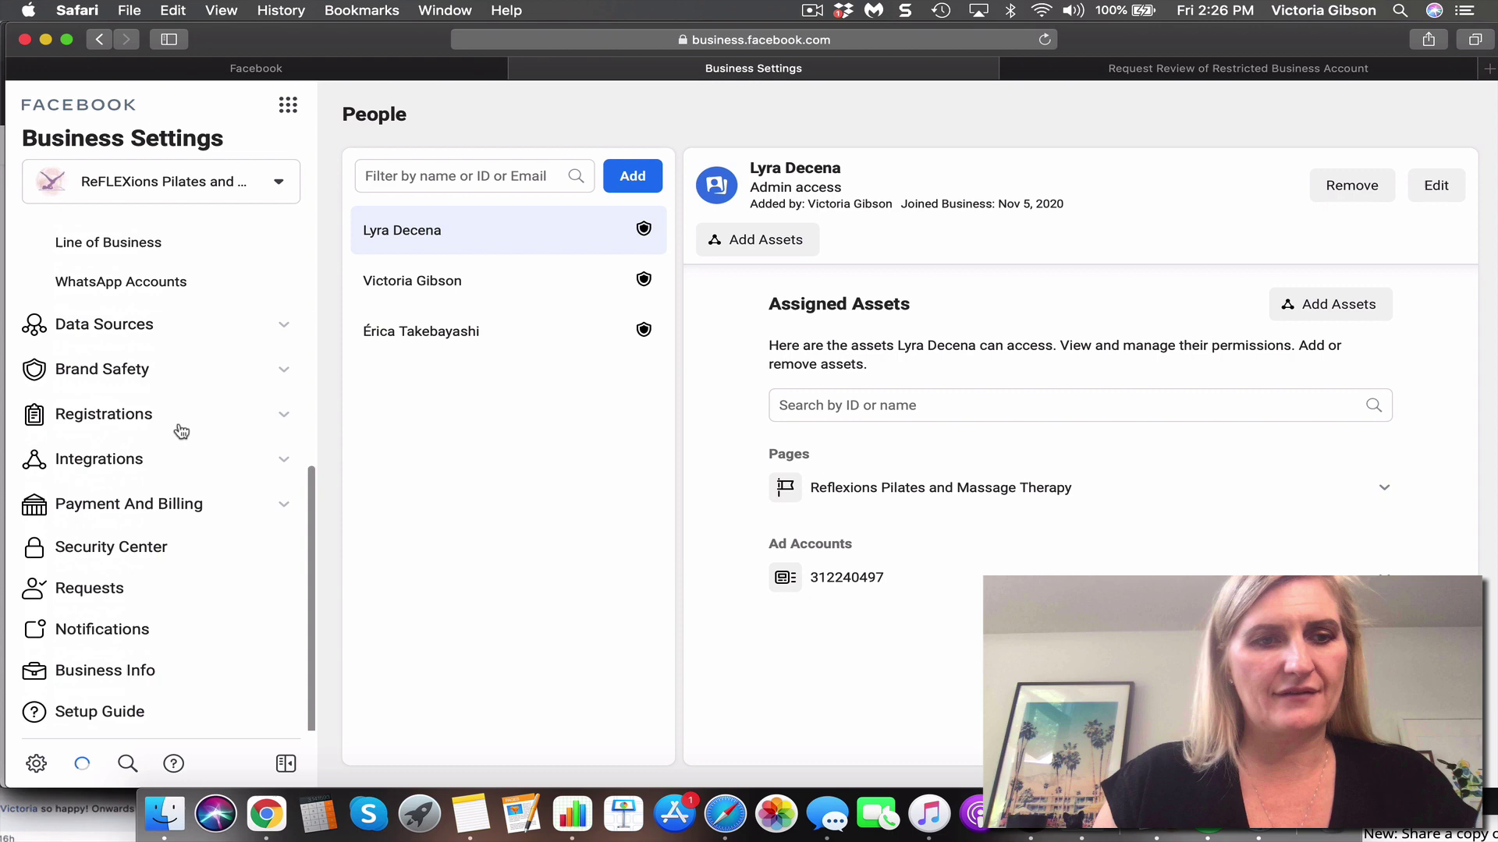
left_click(141, 552)
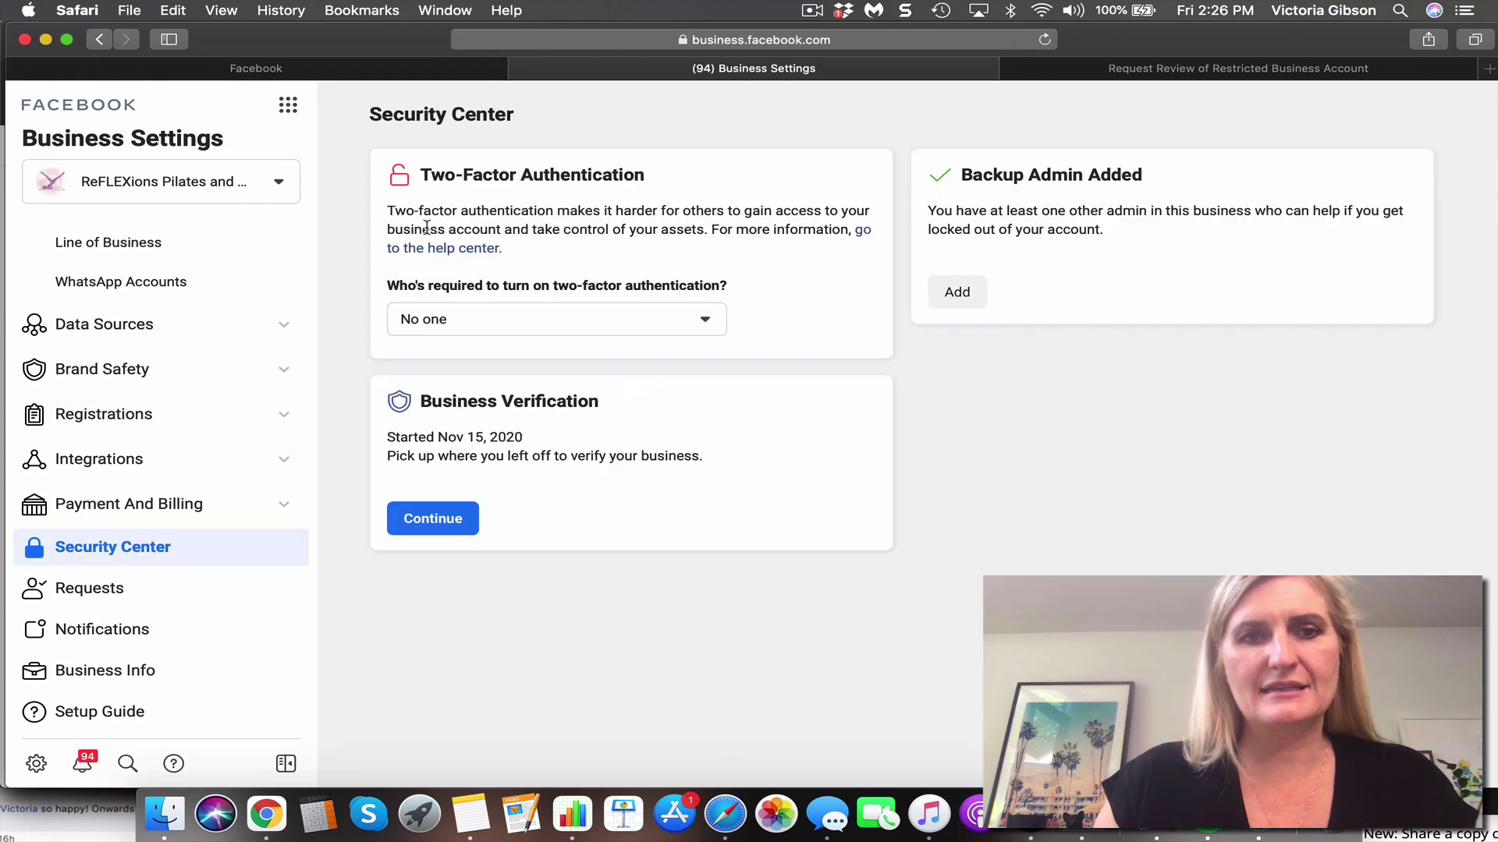
left_click(456, 521)
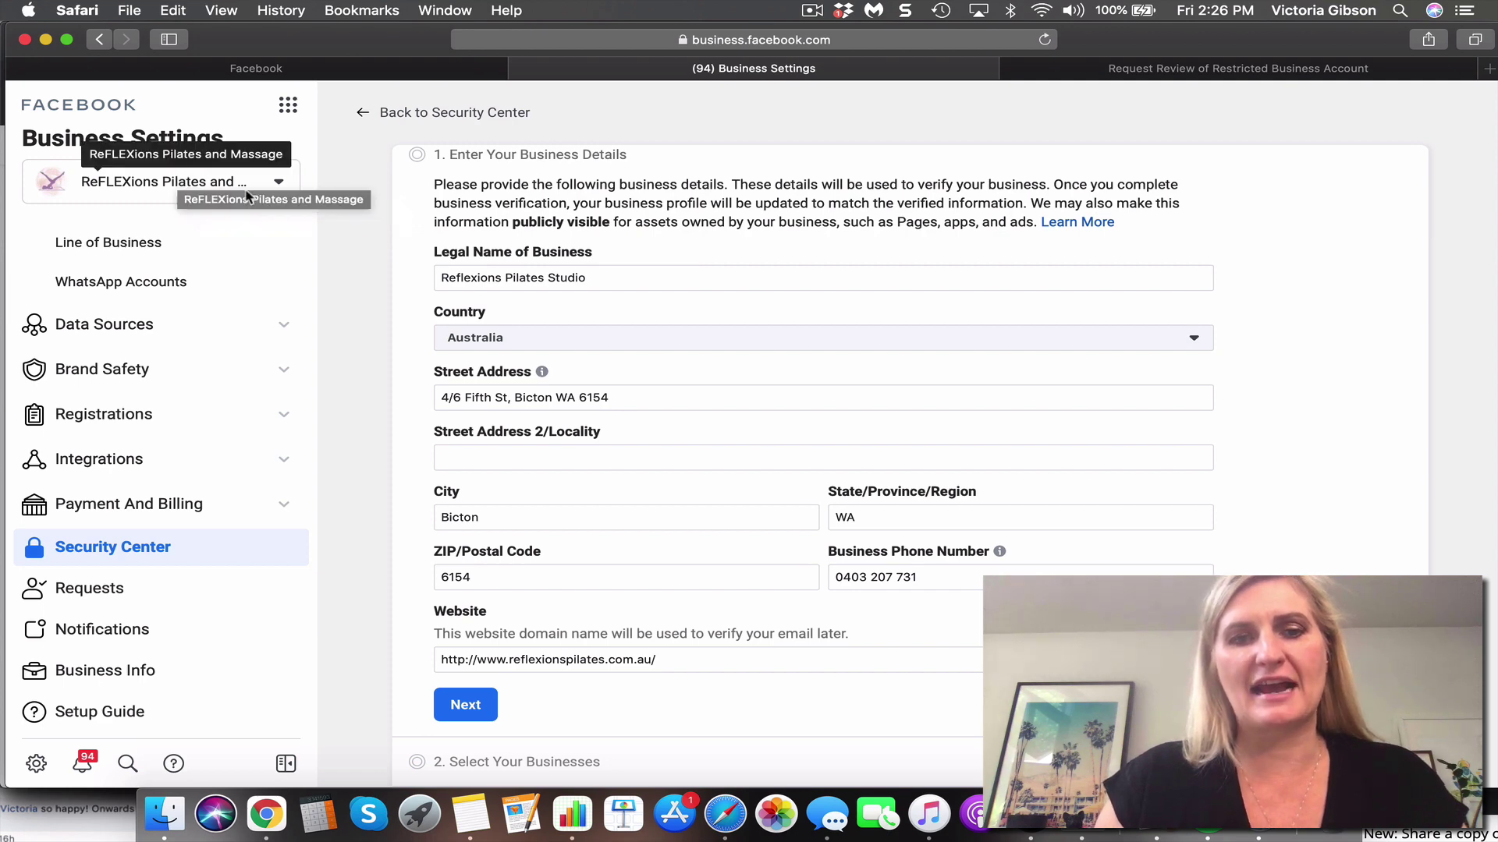
scroll(511, 378, "down", 2)
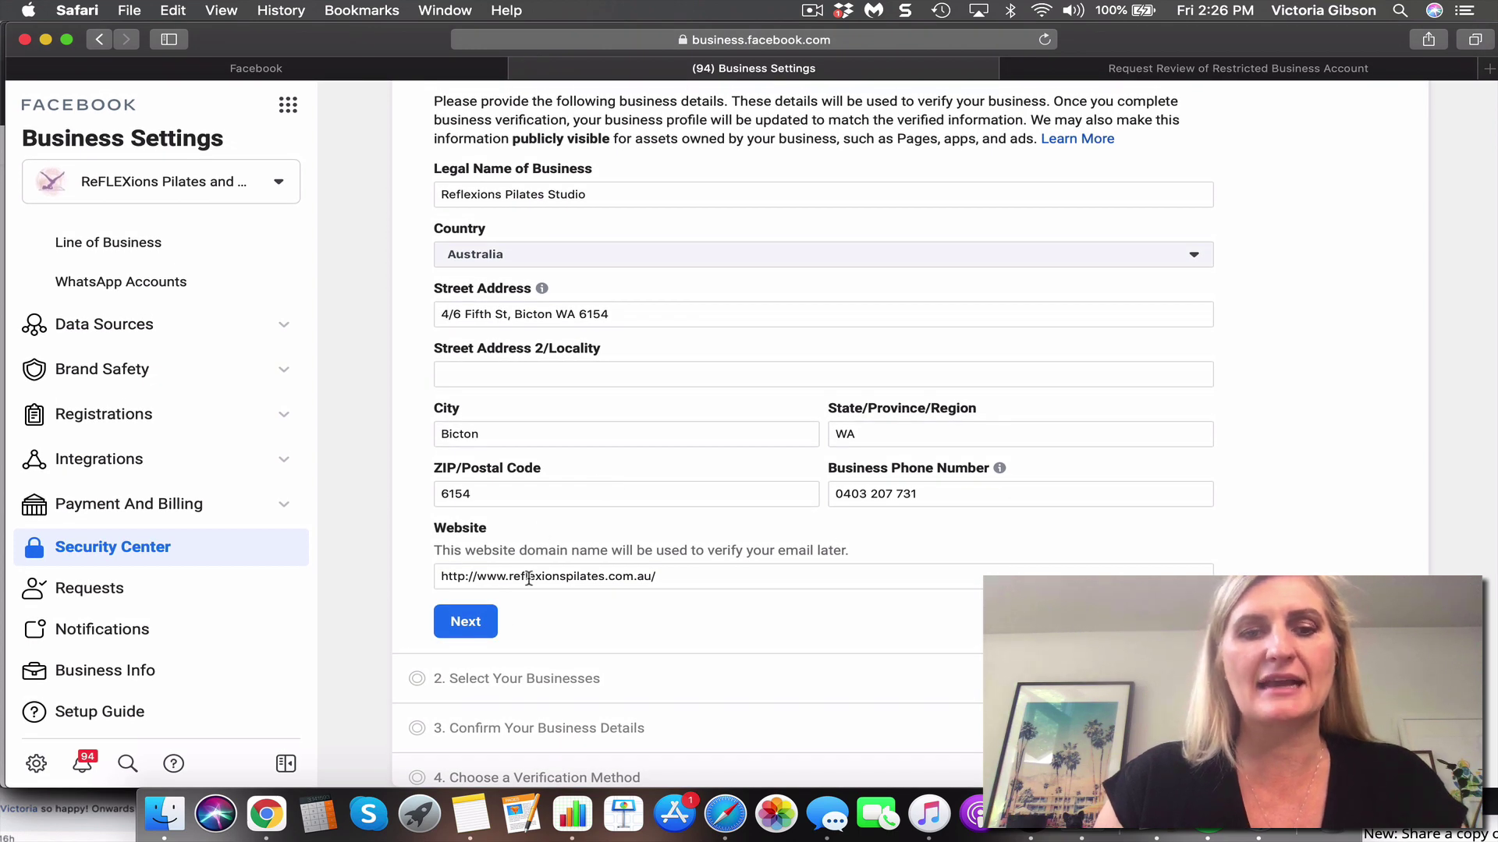
Submit the business details and set the legal-name document language to English (US).
left_click(472, 631)
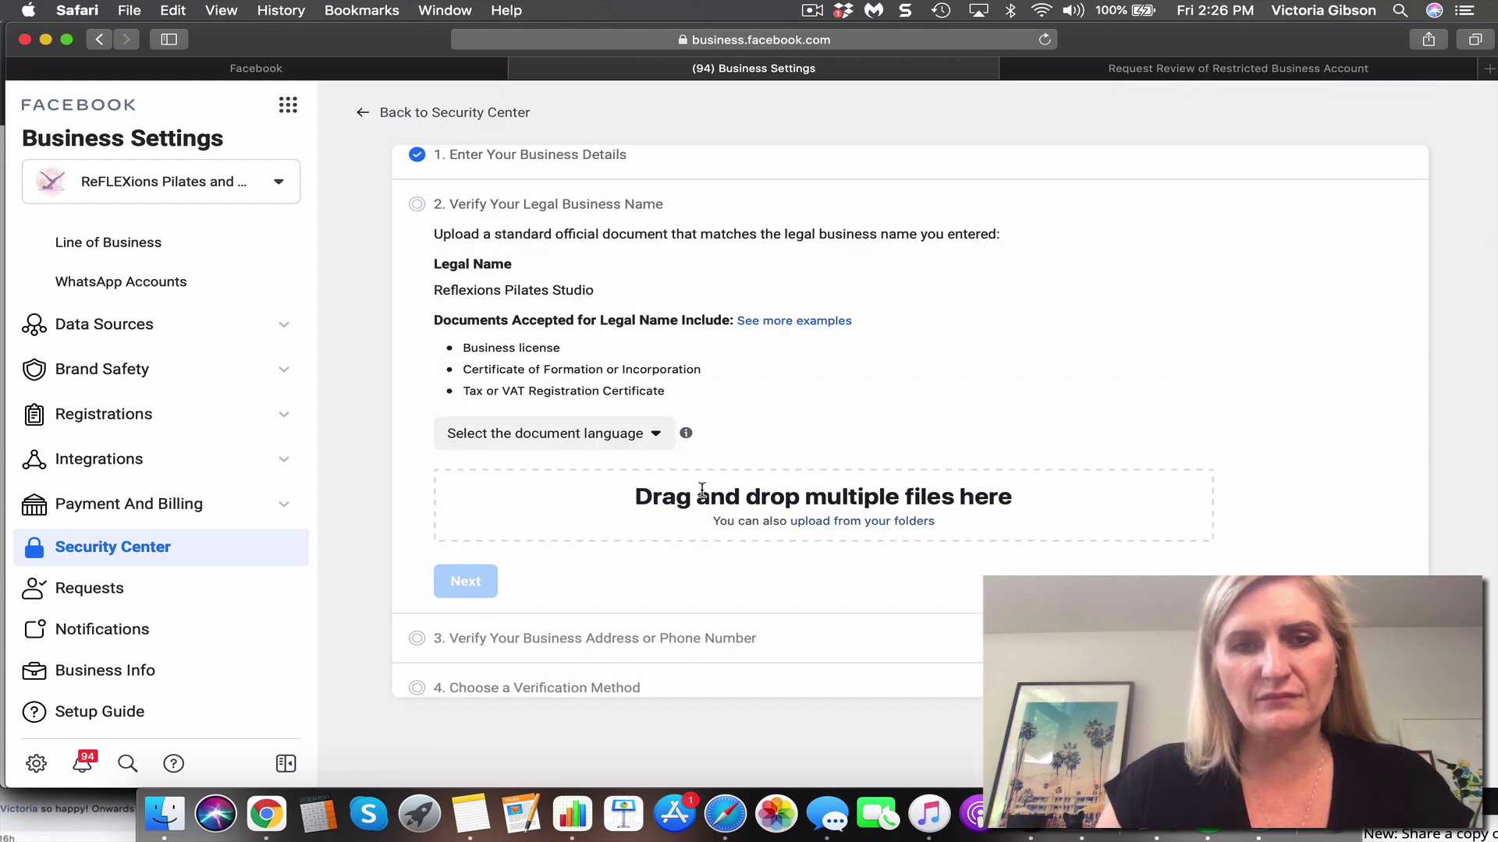
left_click(630, 442)
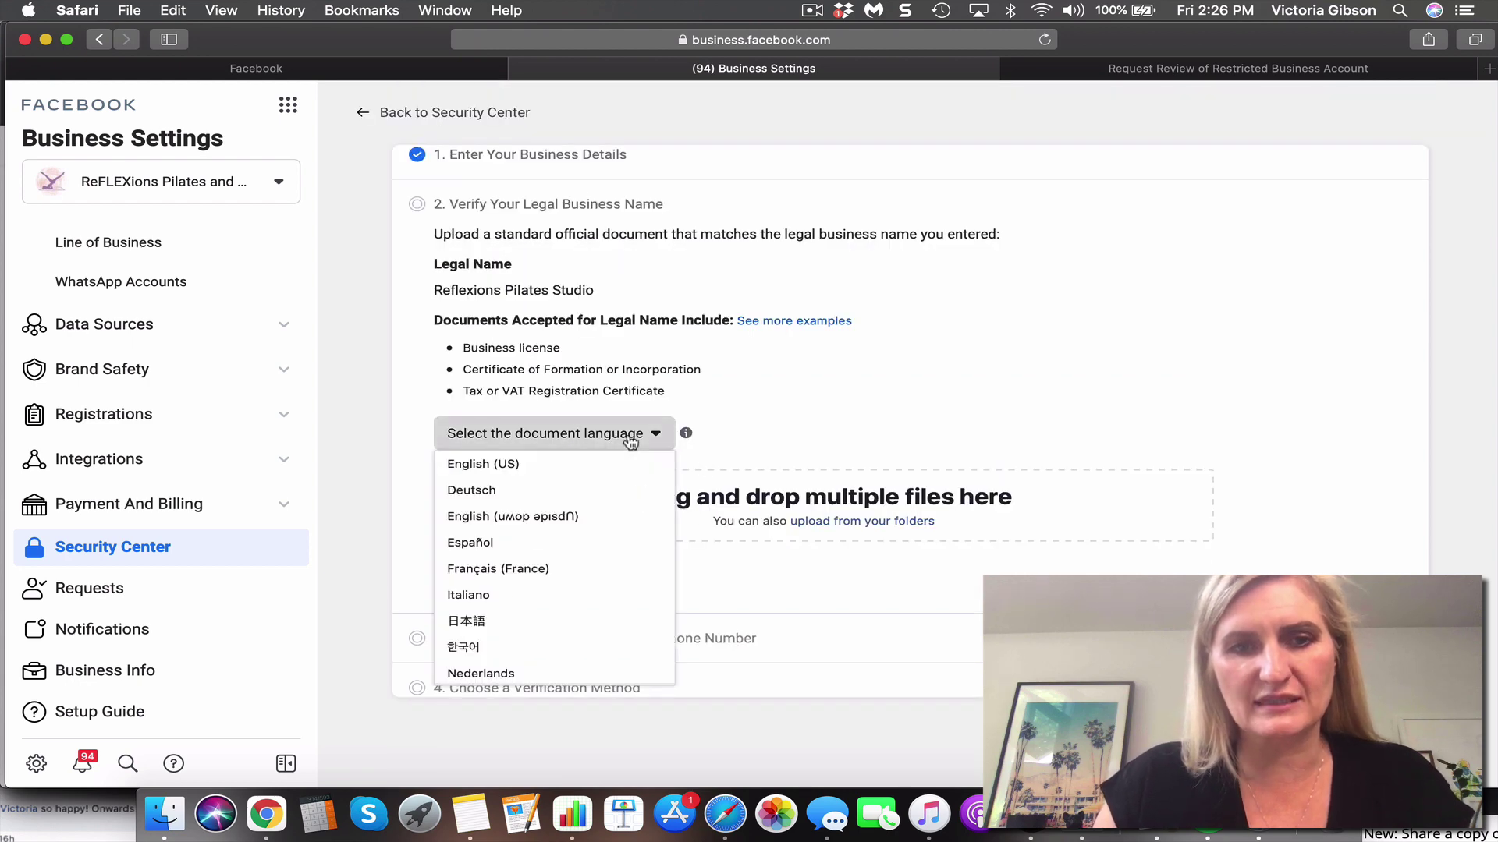
left_click(593, 468)
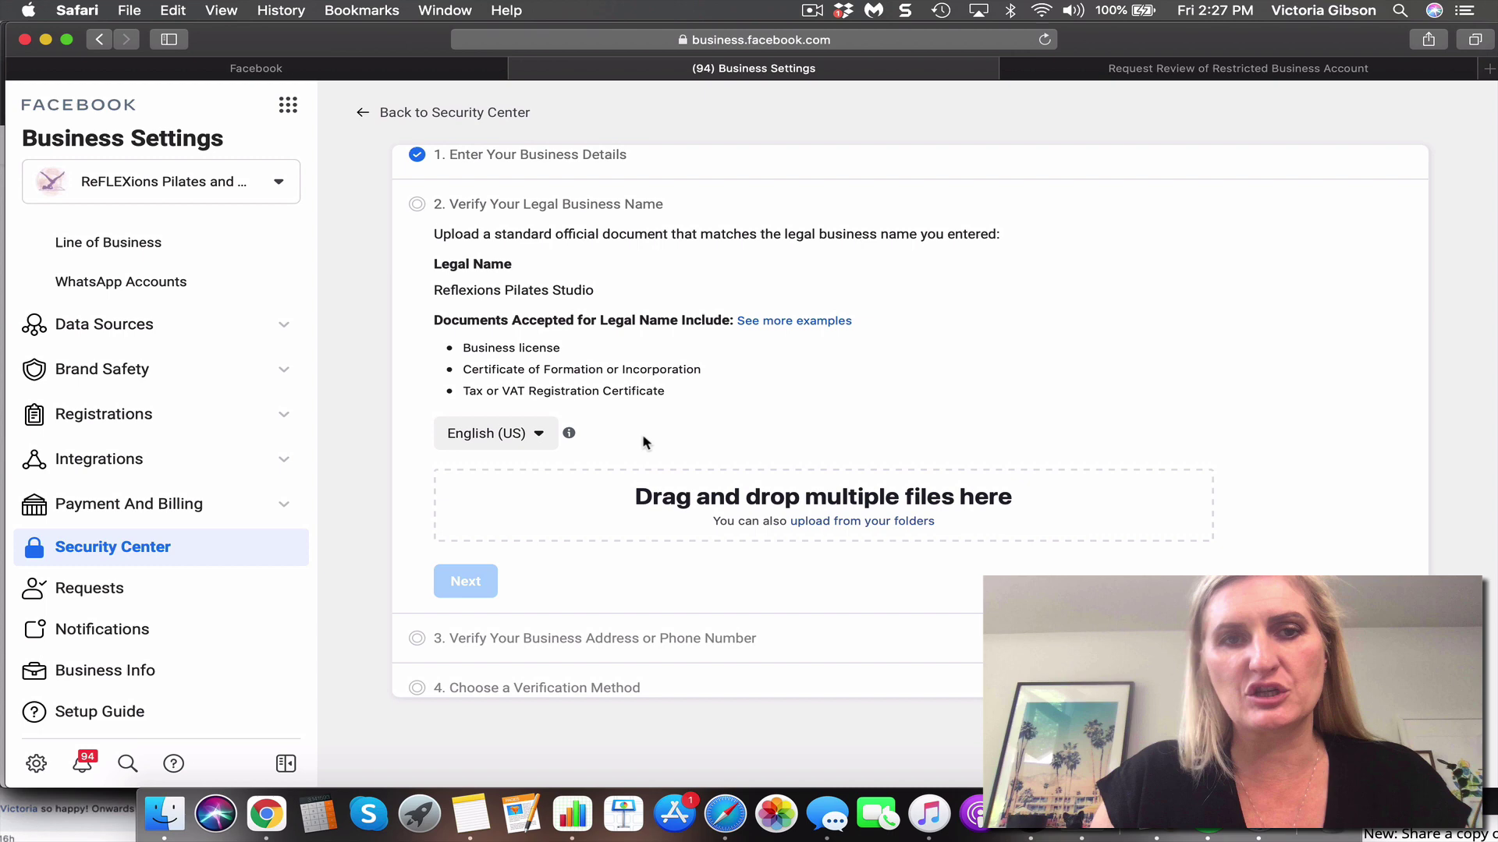
Reopen and review the business details step, then submit it to reach the legal-name upload.
left_click(479, 160)
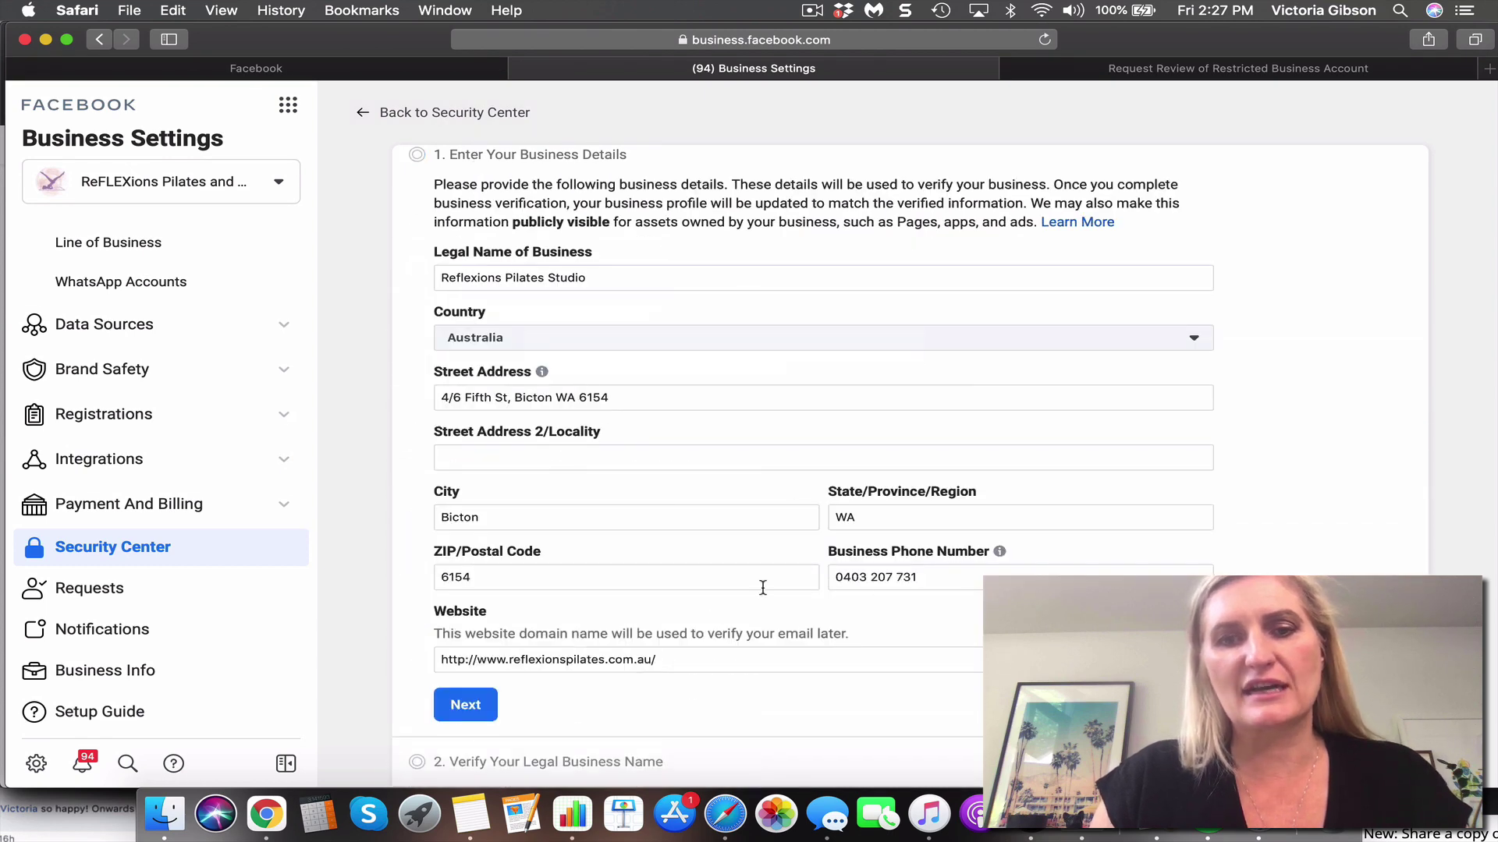
scroll(790, 555, "down", 2)
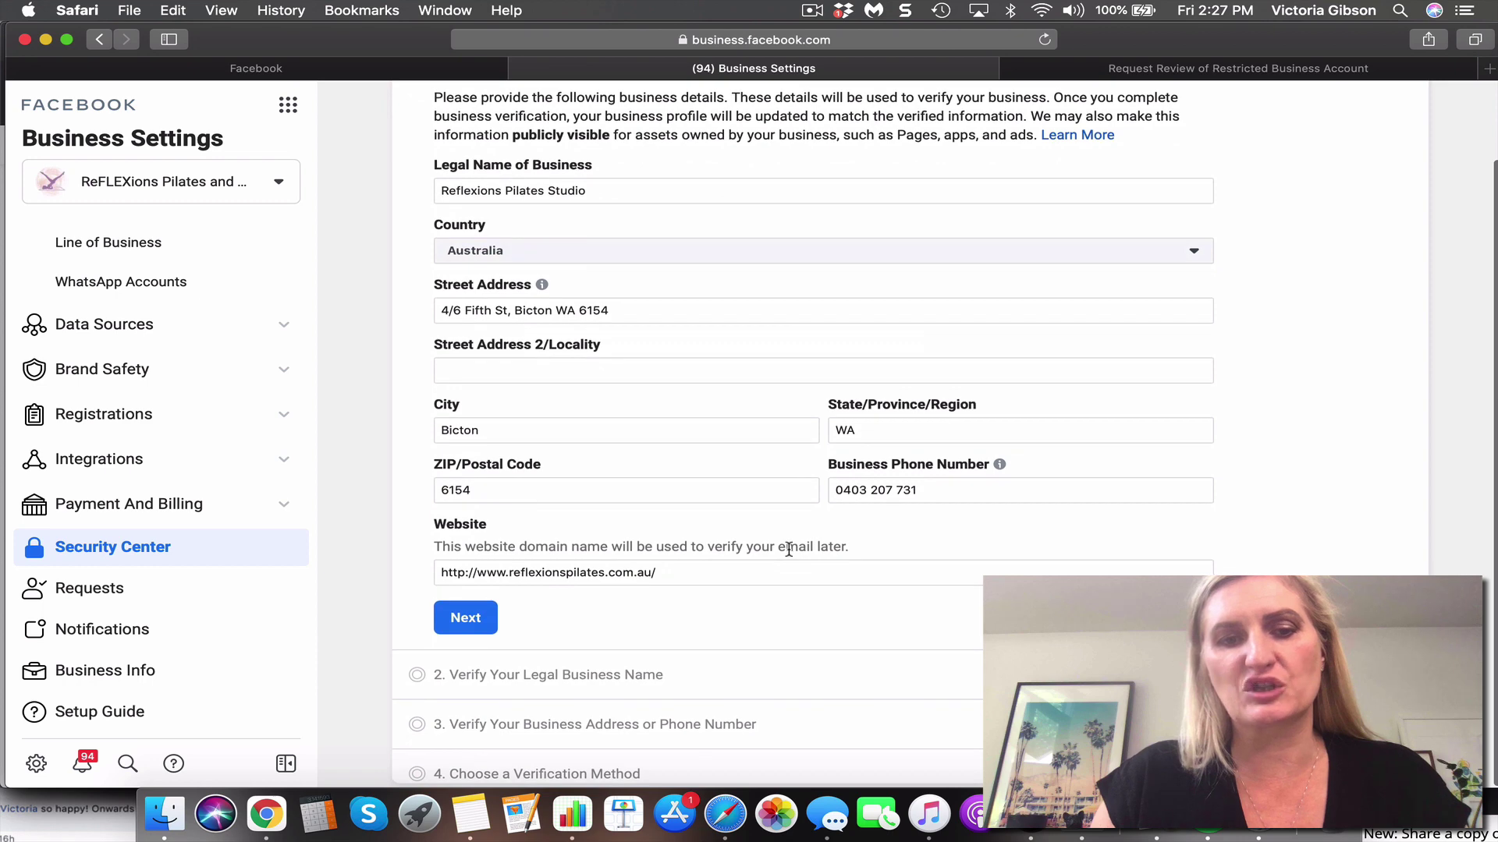
scroll(789, 550, "up", 1)
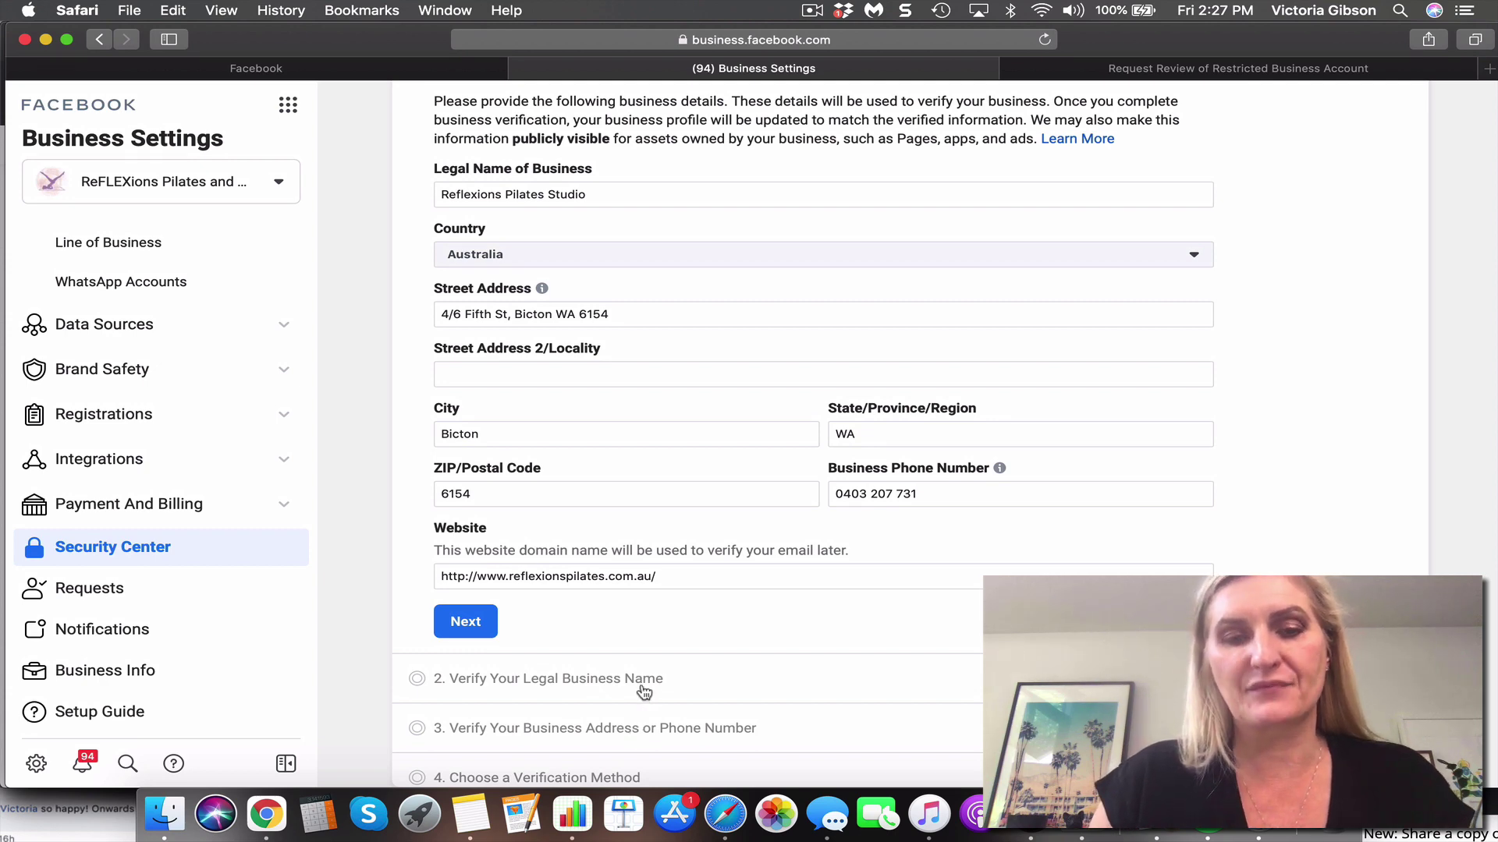
left_click(461, 615)
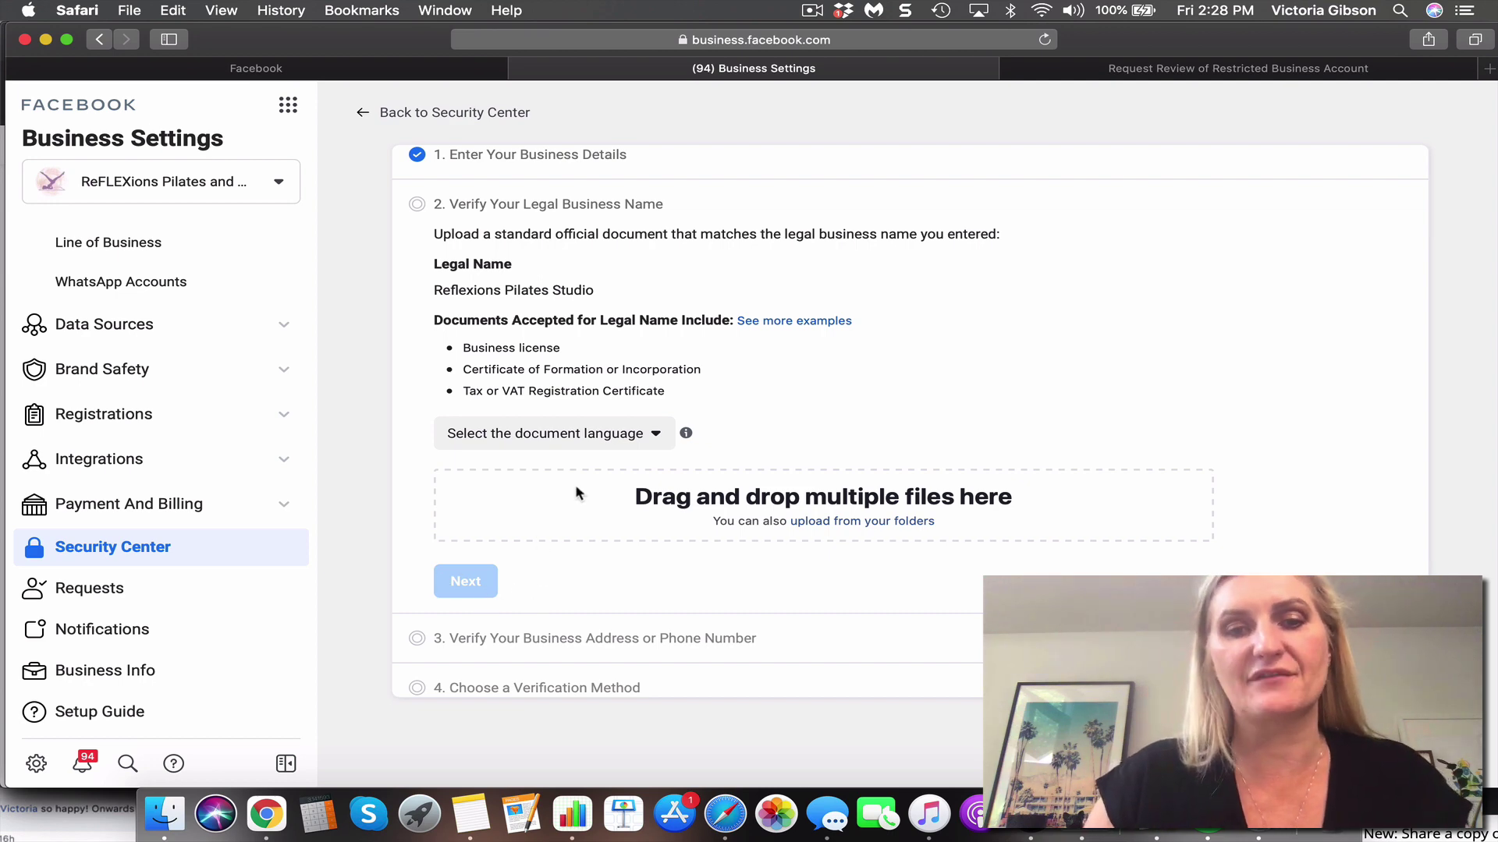
Leave the verification form and switch to the Marveo Pty Ltd business.
left_click(366, 117)
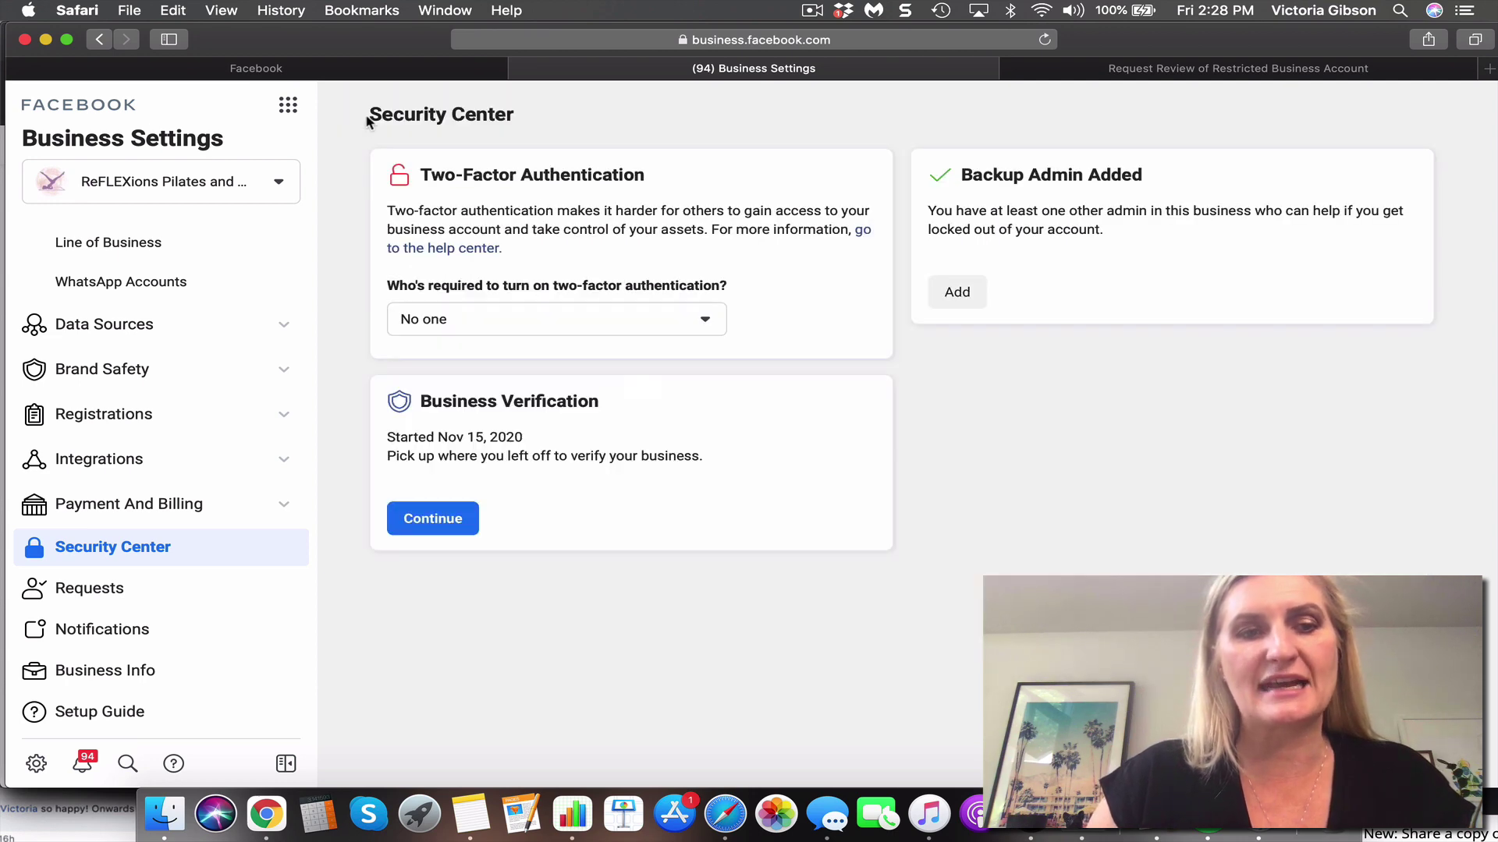
left_click(226, 186)
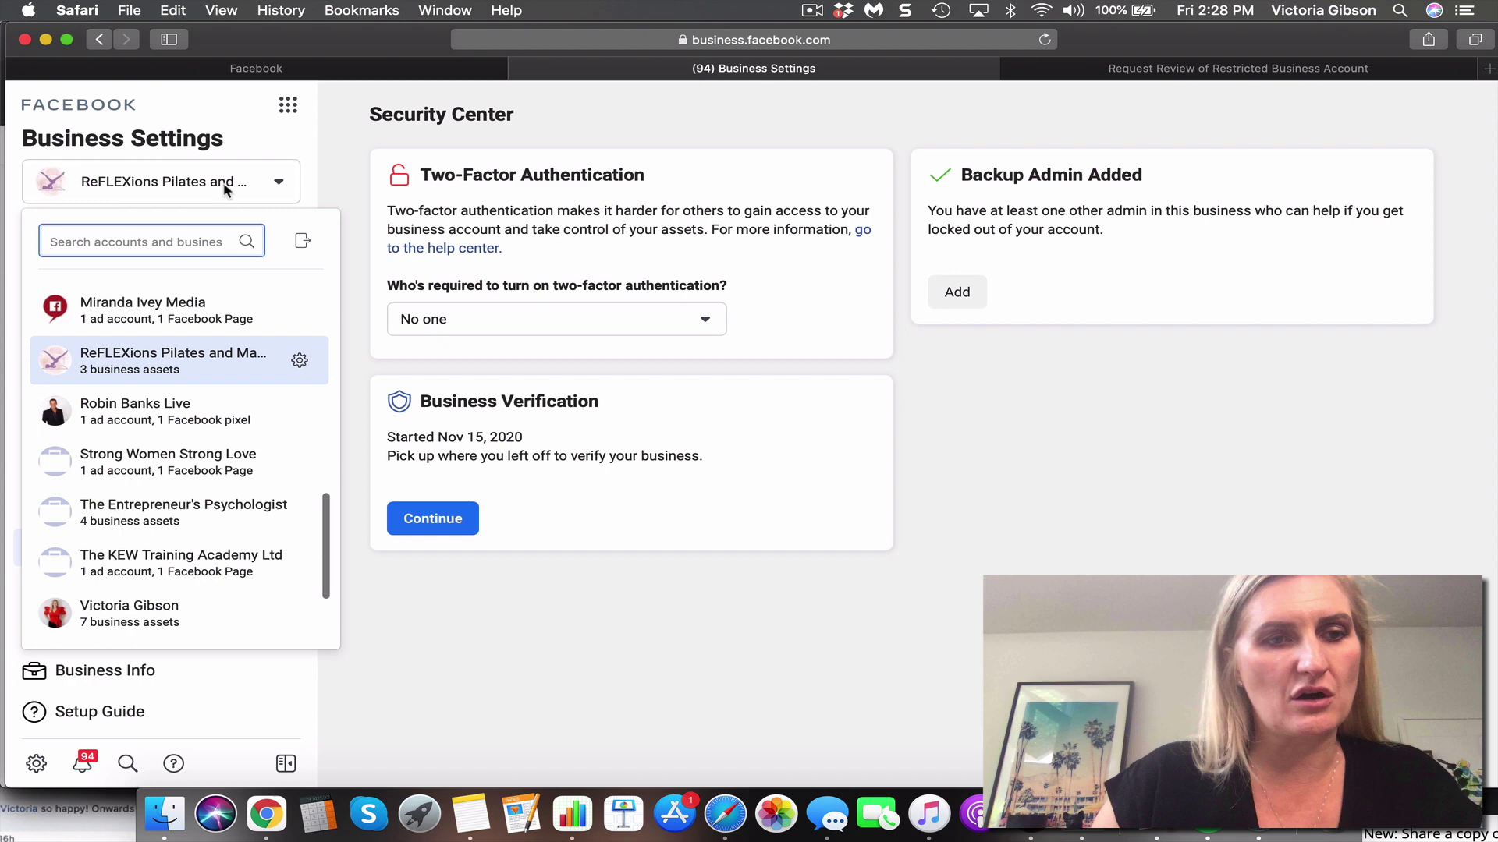
scroll(199, 458, "down", 5)
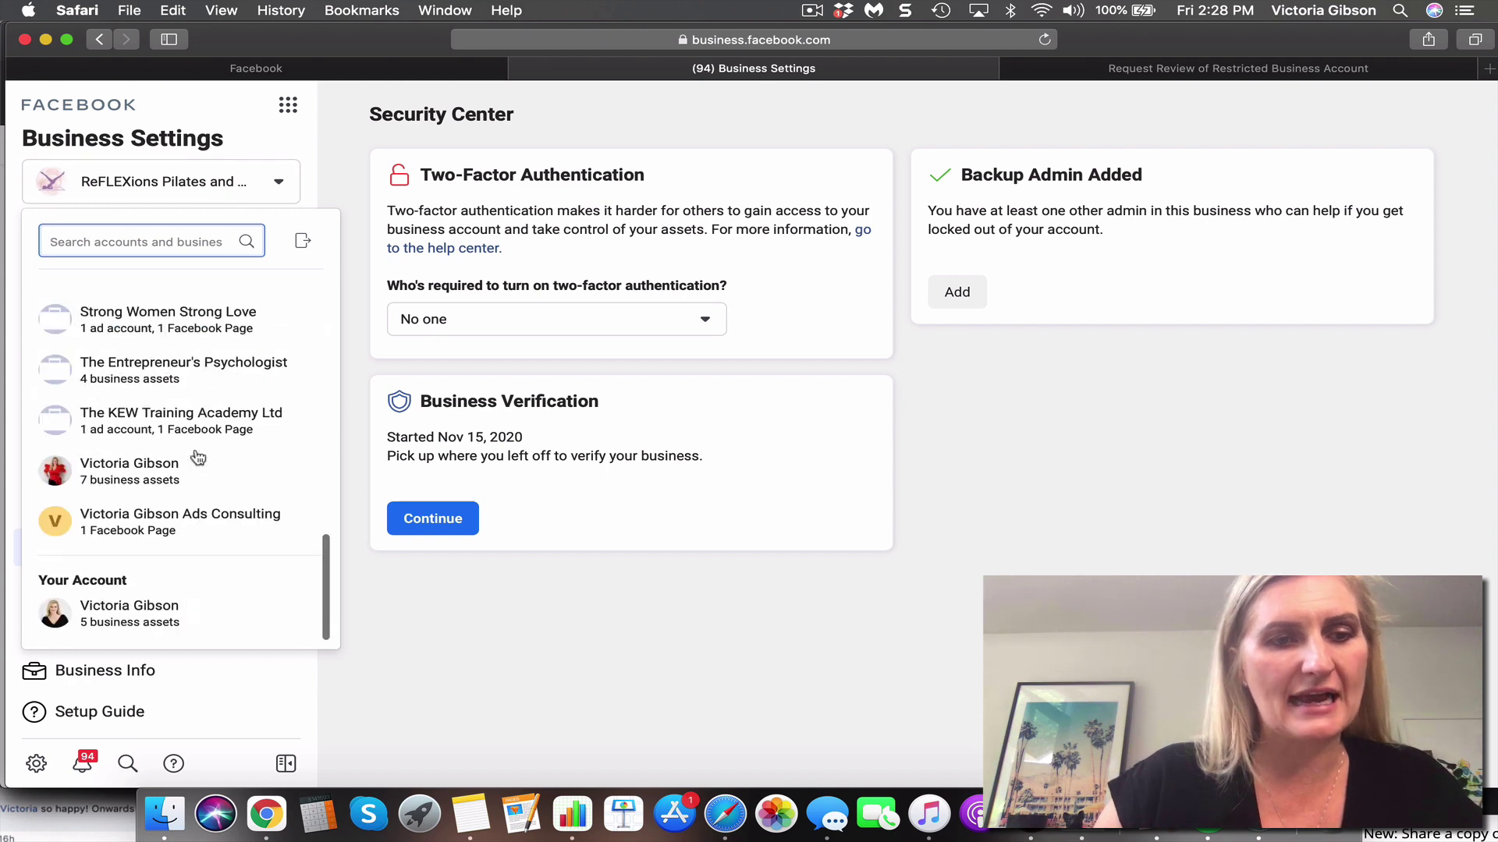
scroll(198, 459, "up", 4)
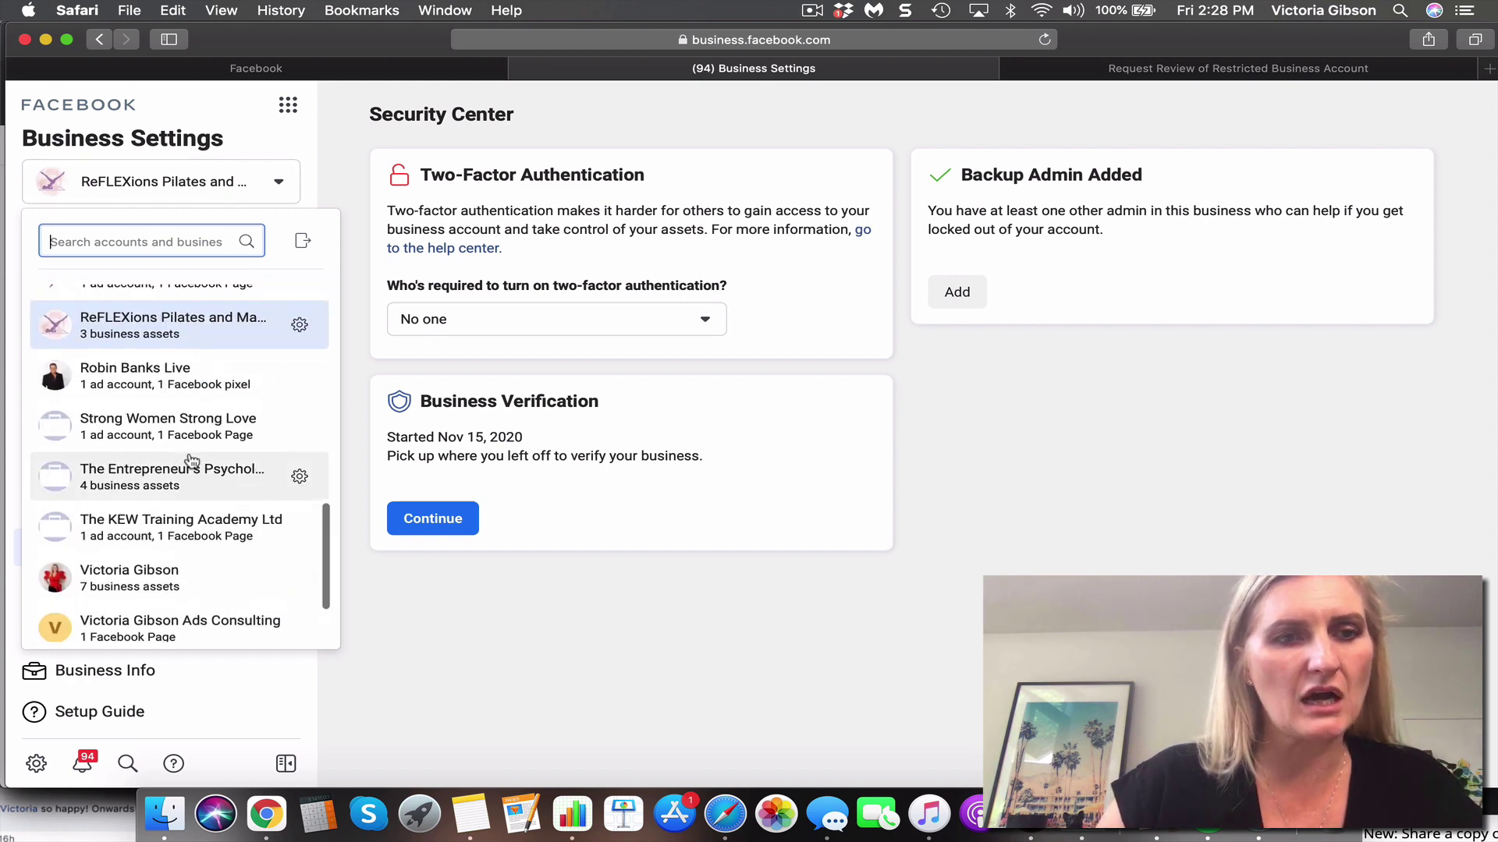
left_click(177, 328)
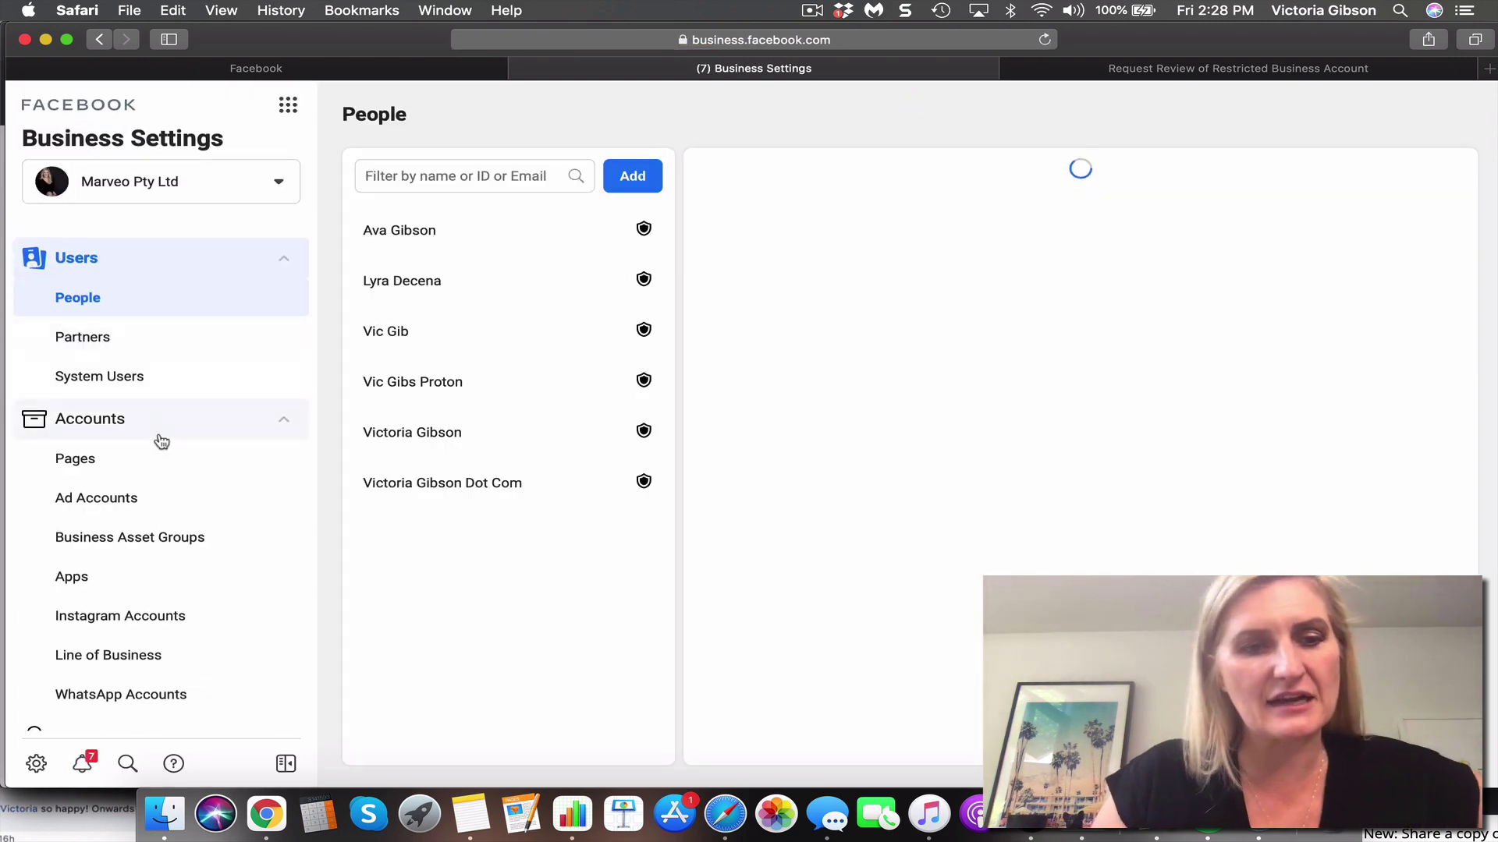
Show the Security Center for Marveo Pty Ltd from the sidebar.
scroll(158, 441, "down", 3)
scroll(160, 441, "down", 6)
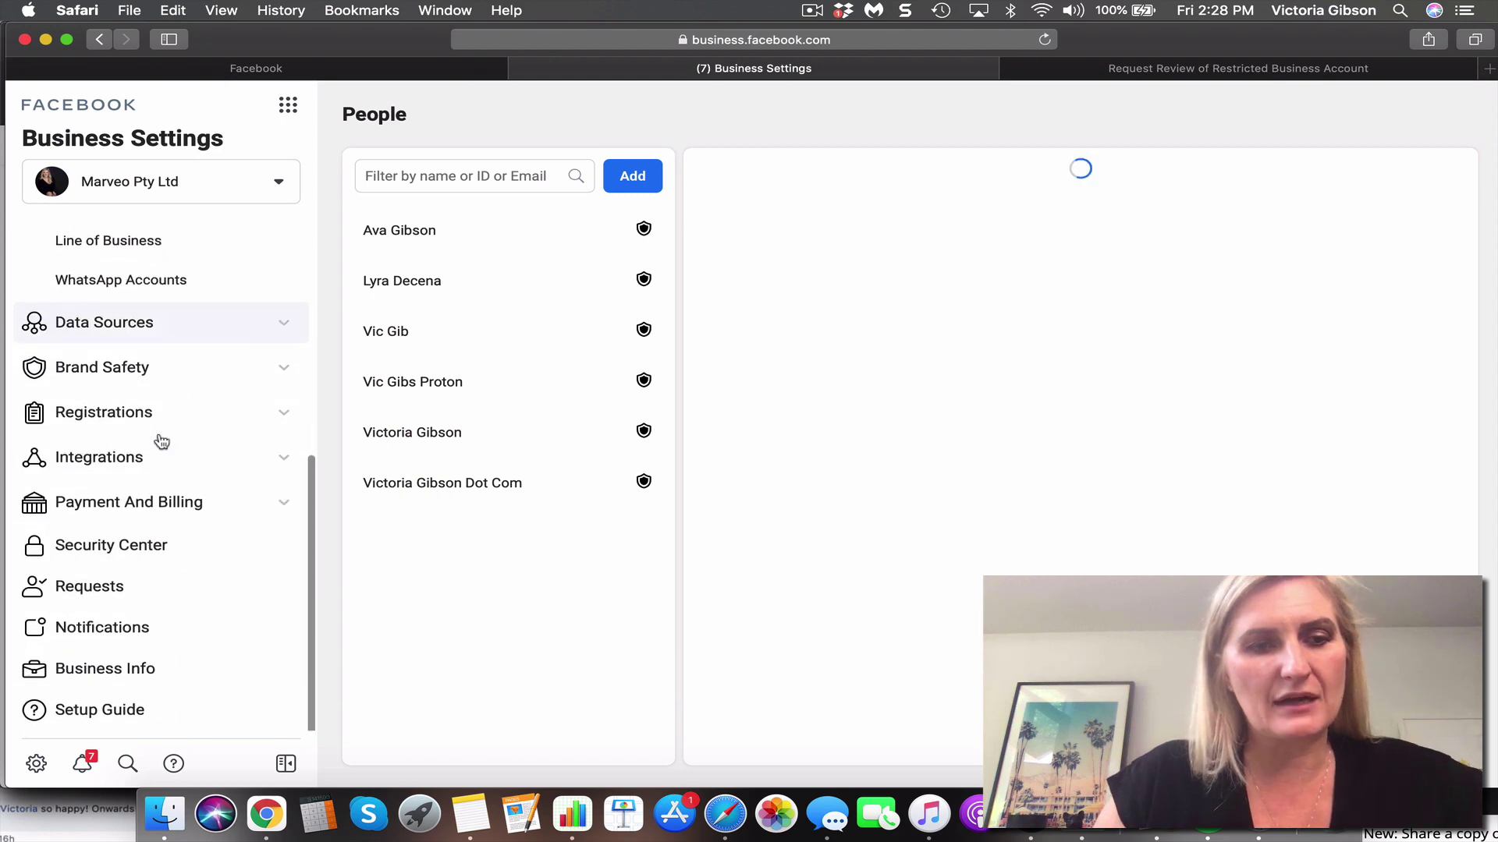
left_click(148, 543)
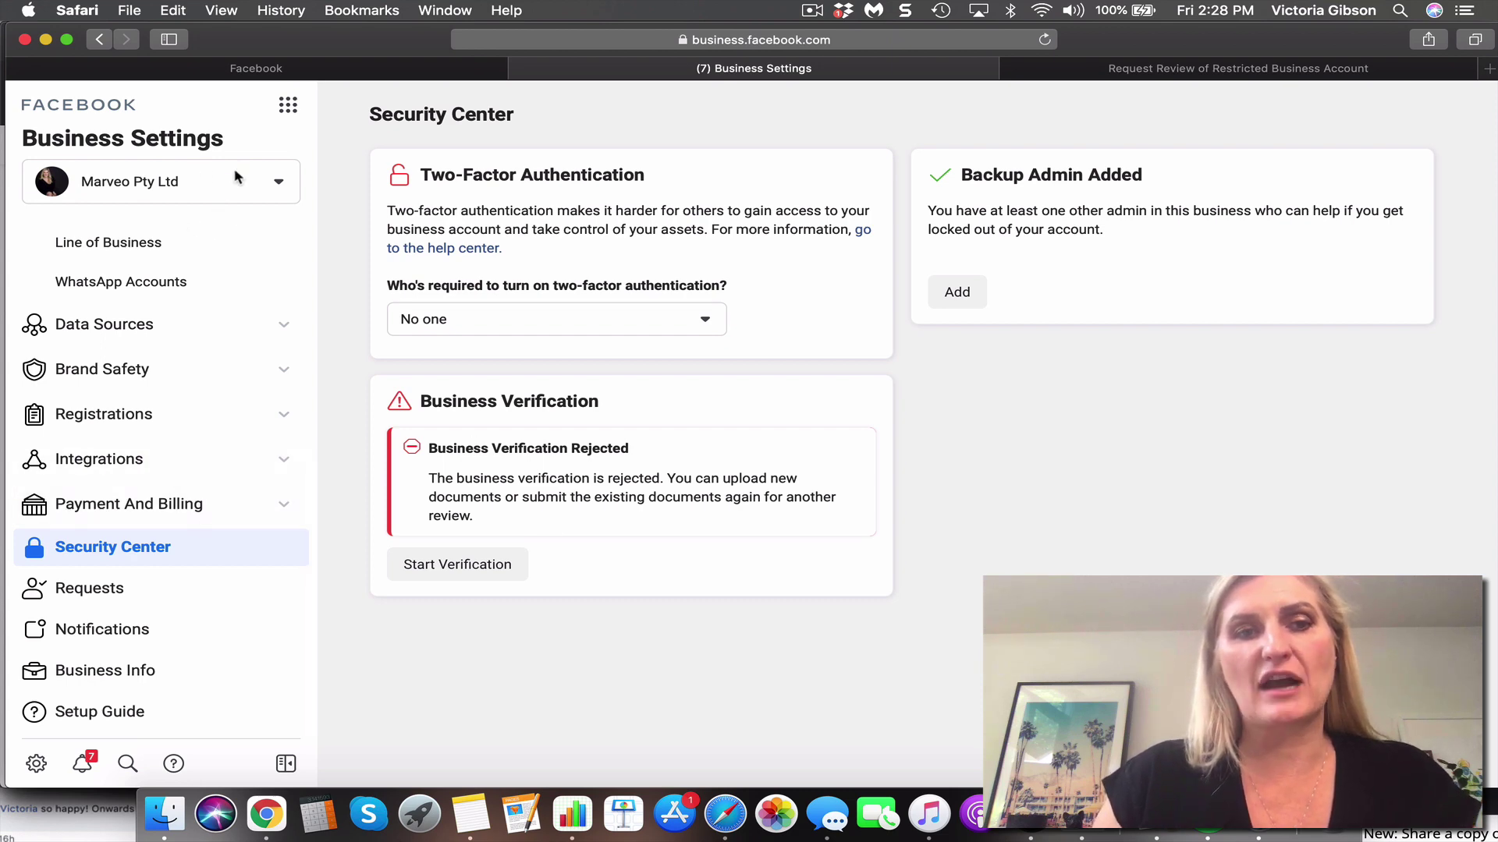
Open Ads Manager from the Business Tools shortcuts for the Marveo account.
left_click(287, 105)
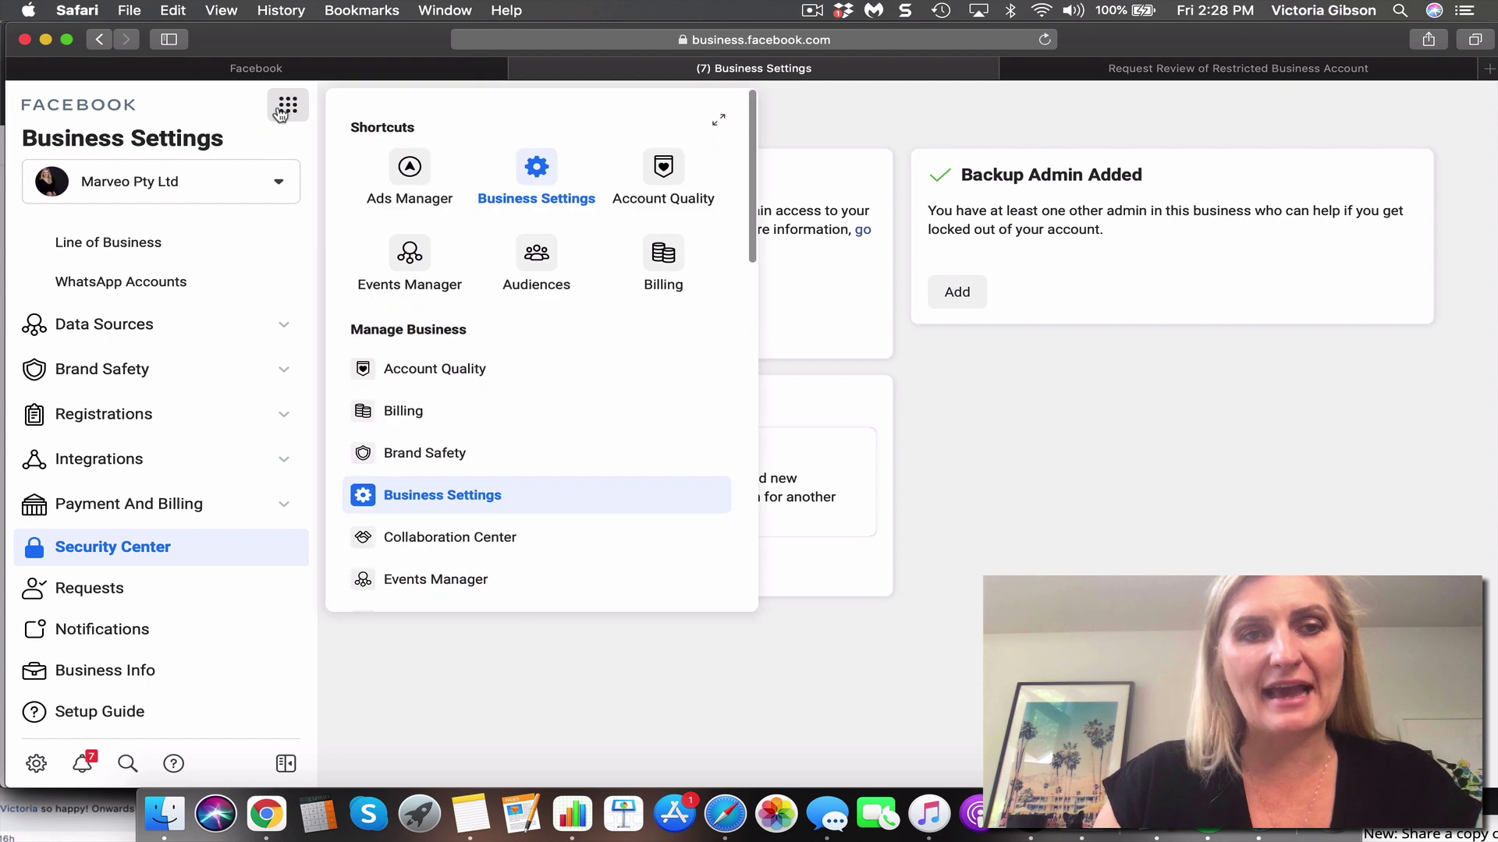
left_click(397, 171)
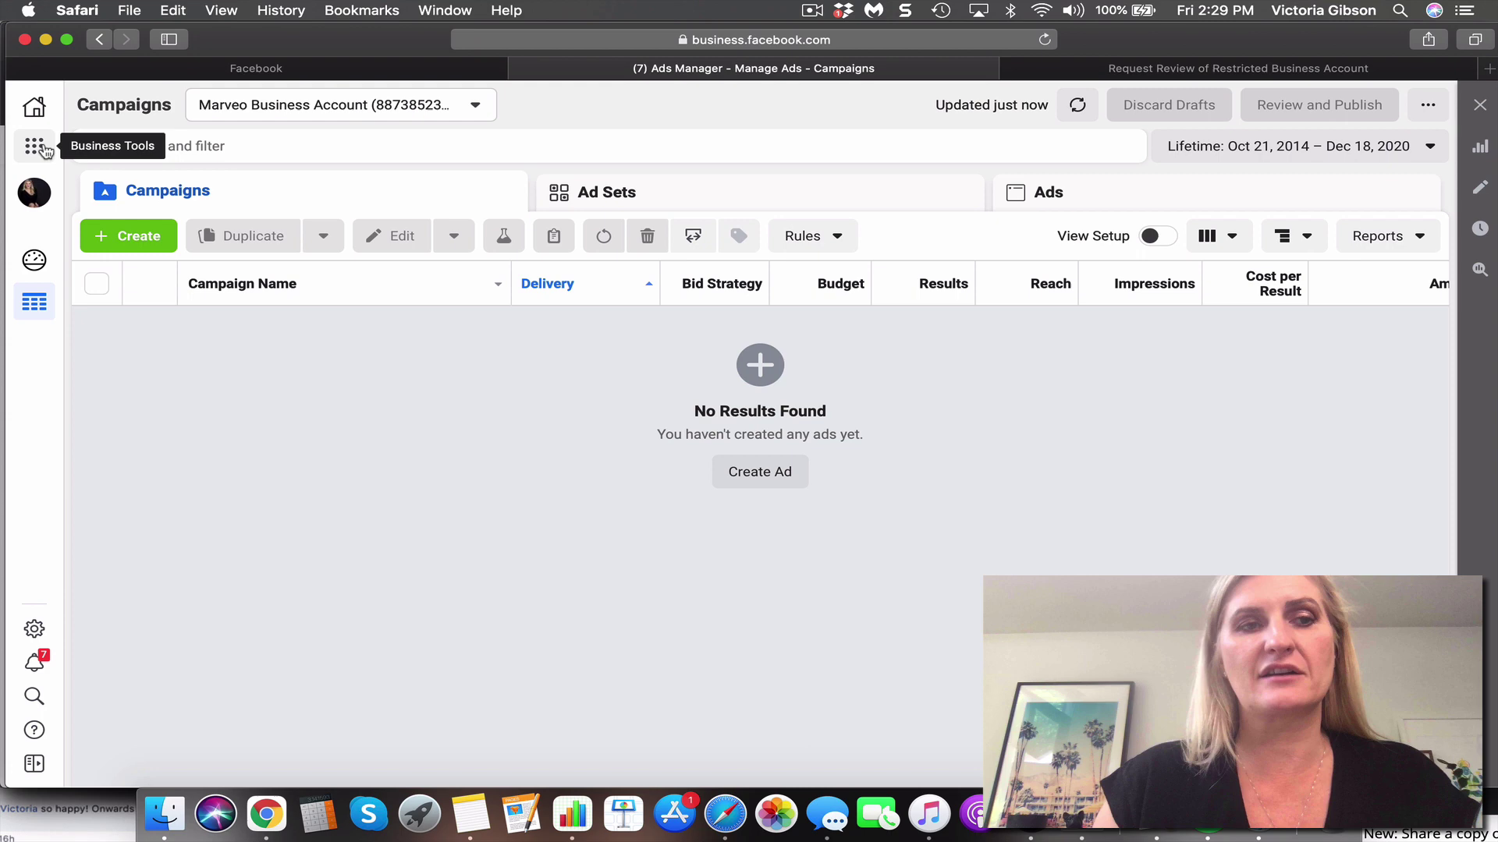
left_click(34, 146)
left_click(35, 147)
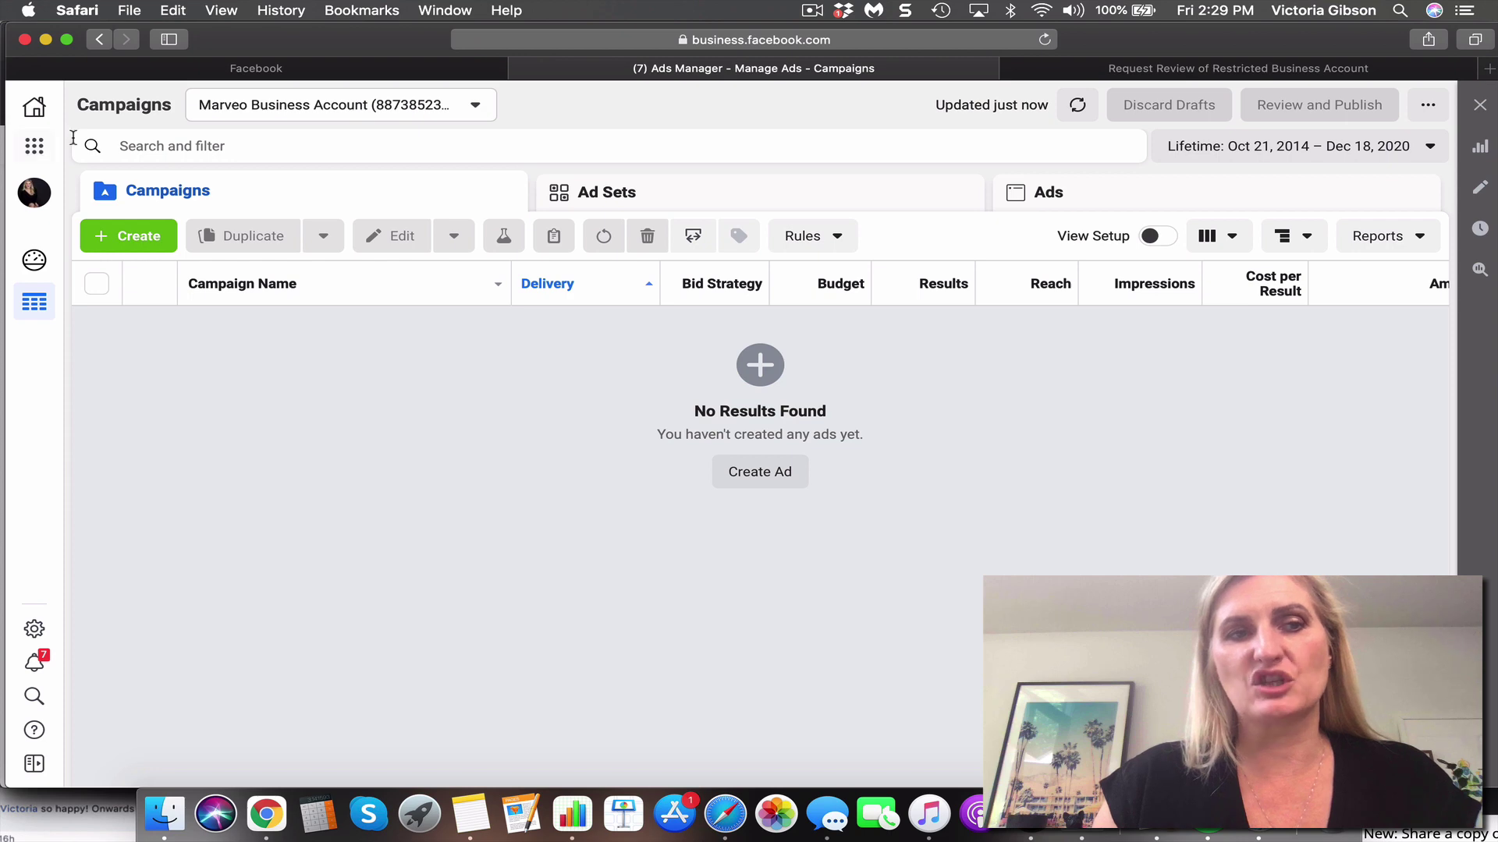
left_click(35, 147)
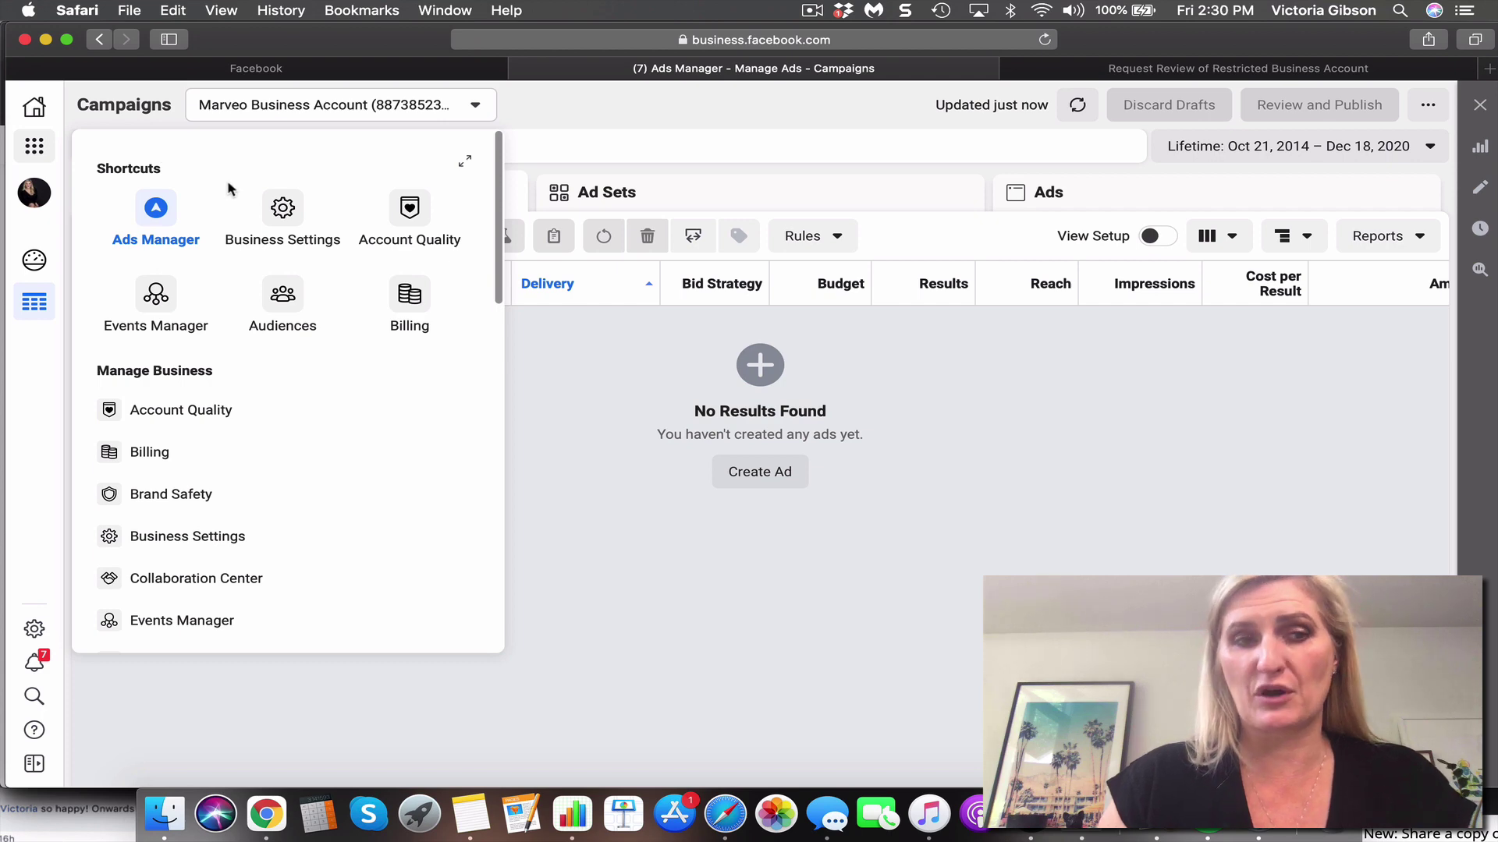
scroll(185, 246, "down", 2)
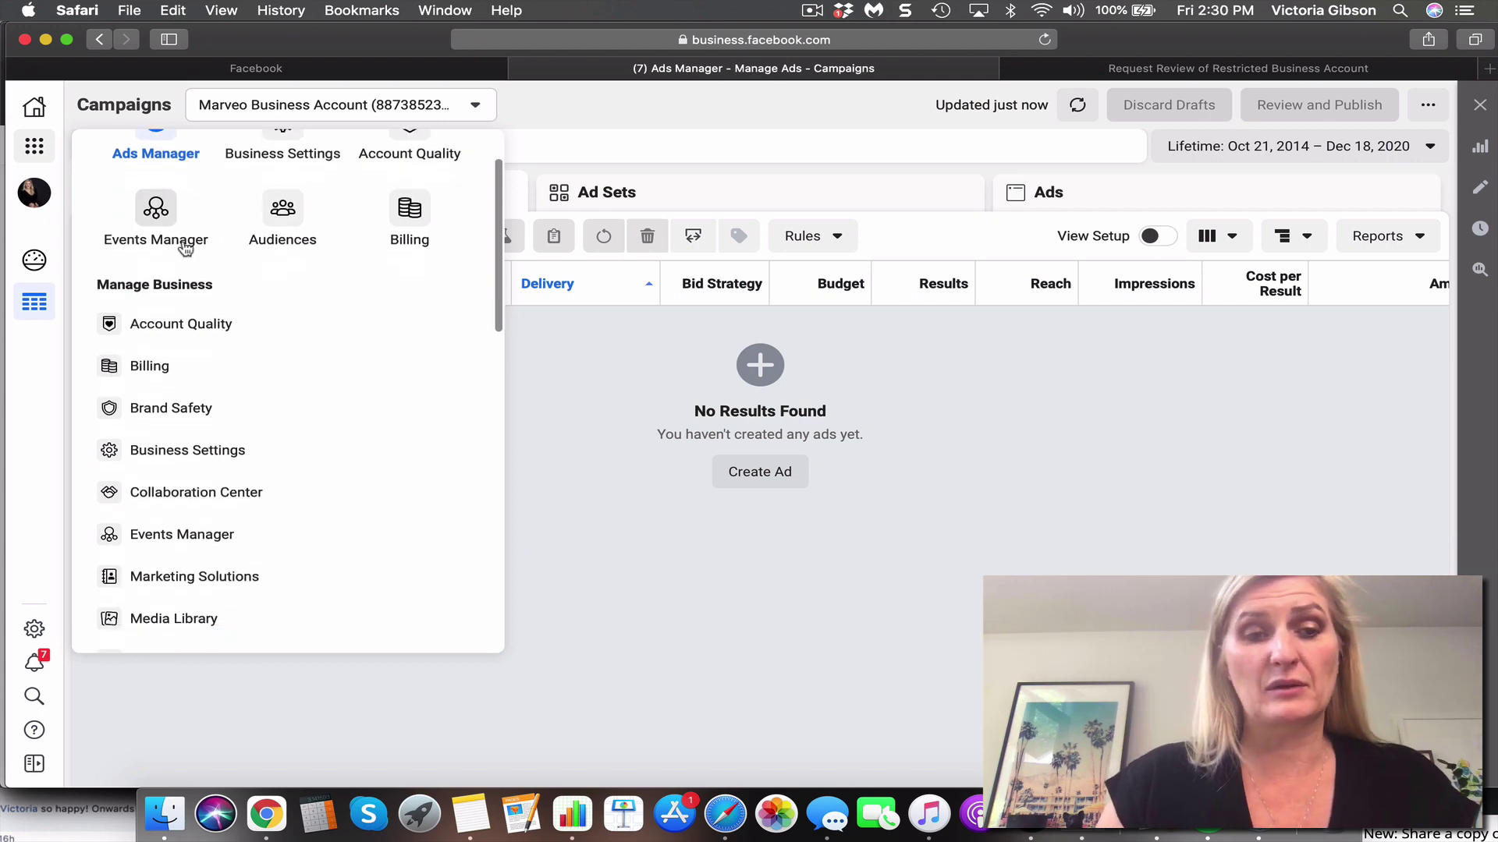
scroll(185, 246, "down", 3)
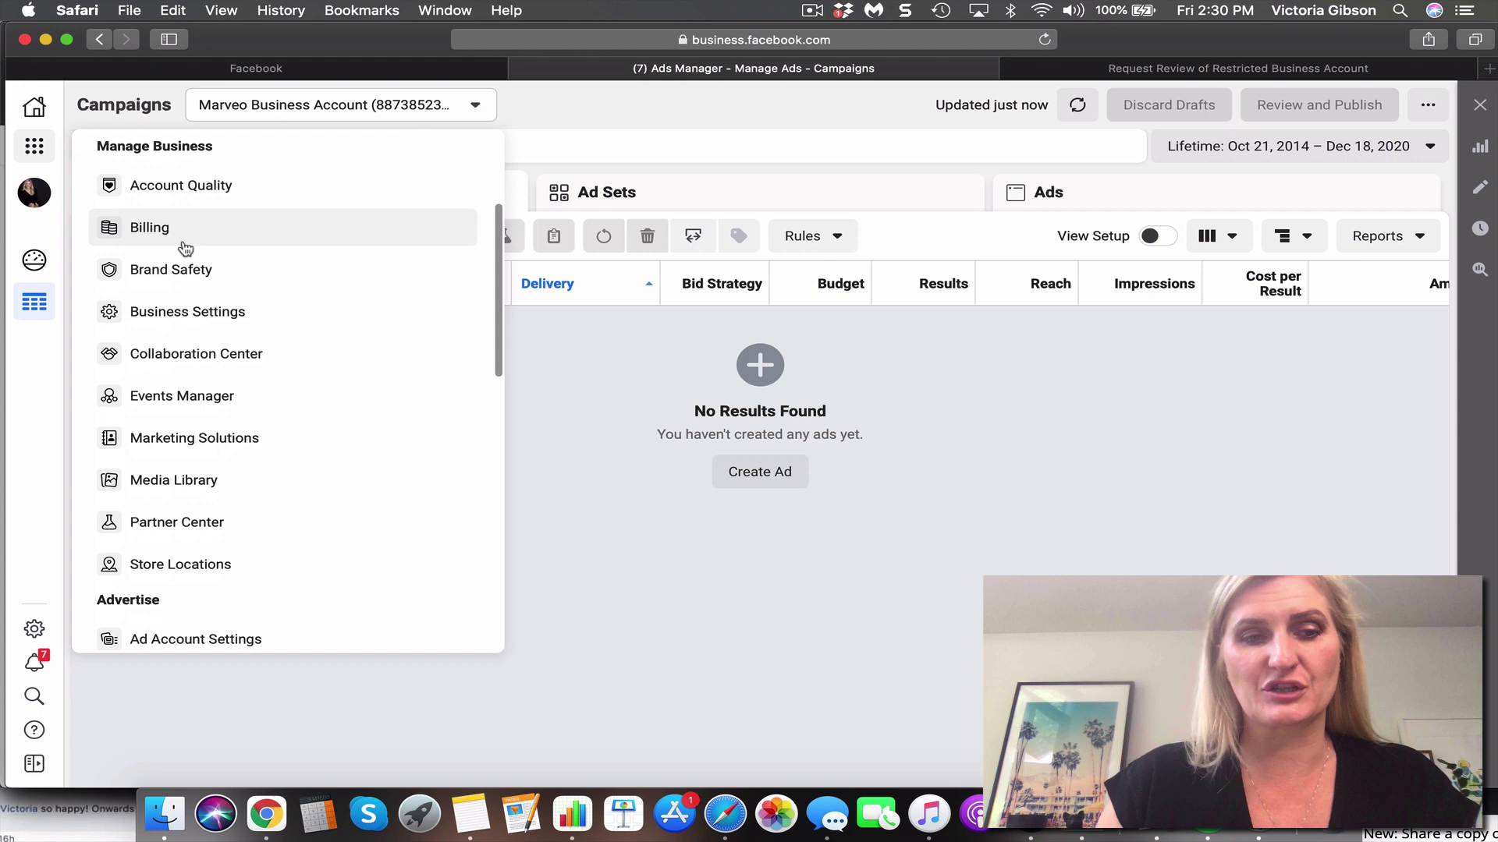
scroll(185, 247, "up", 5)
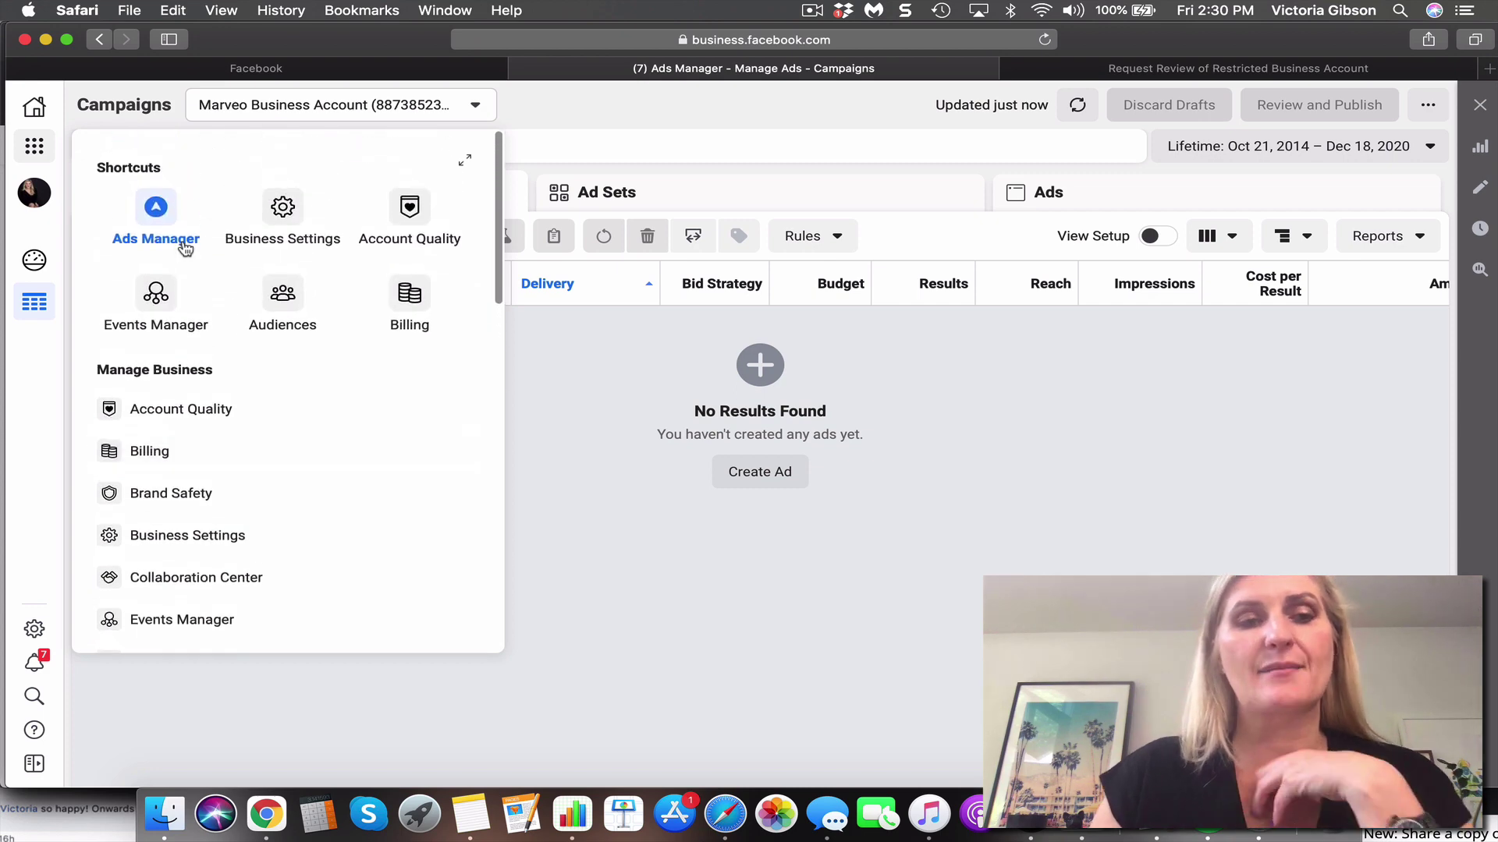
left_click(41, 150)
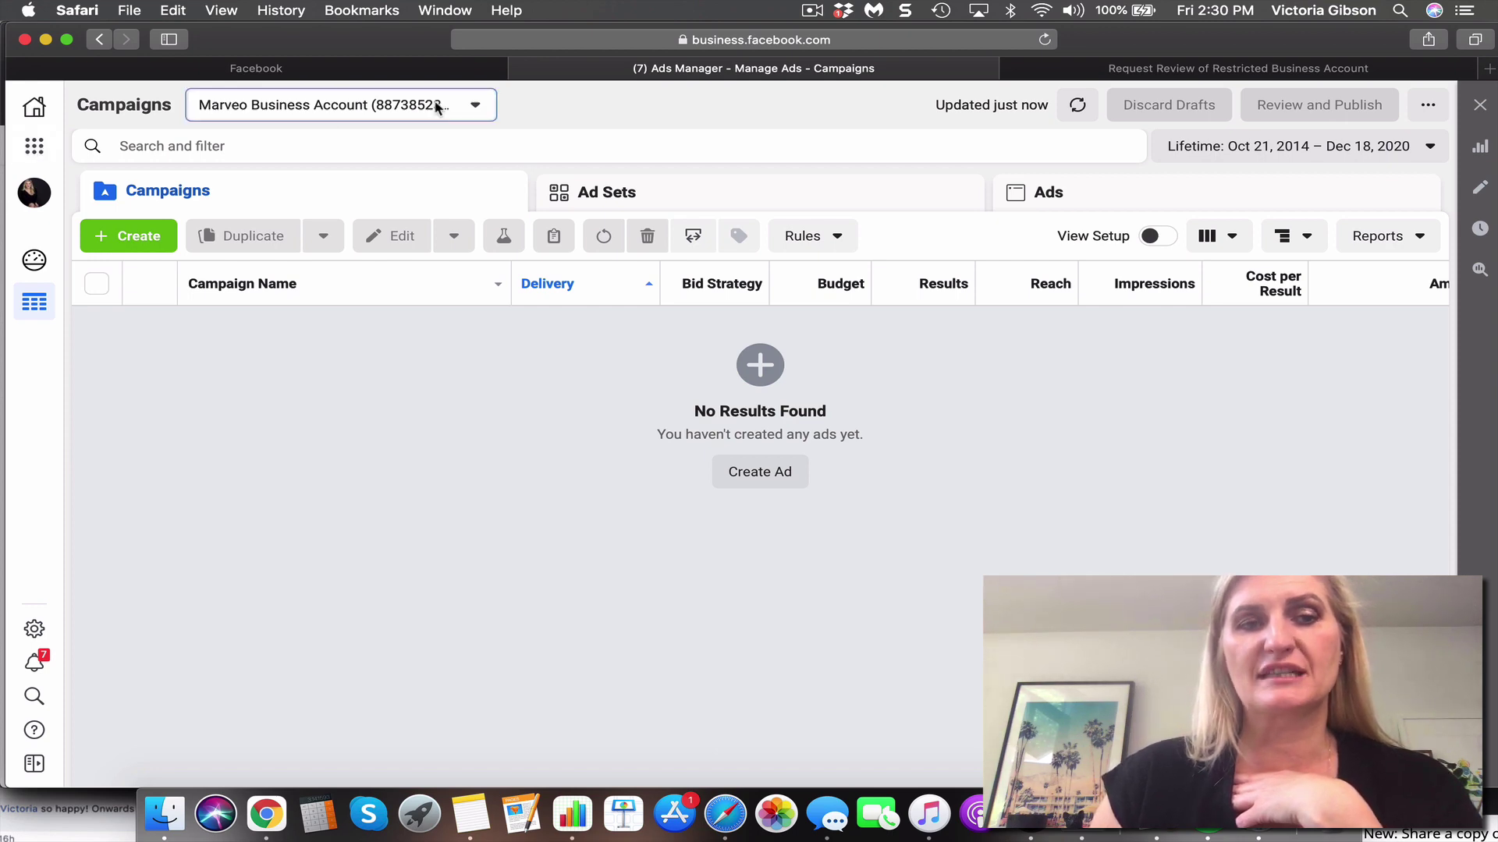
left_click(438, 107)
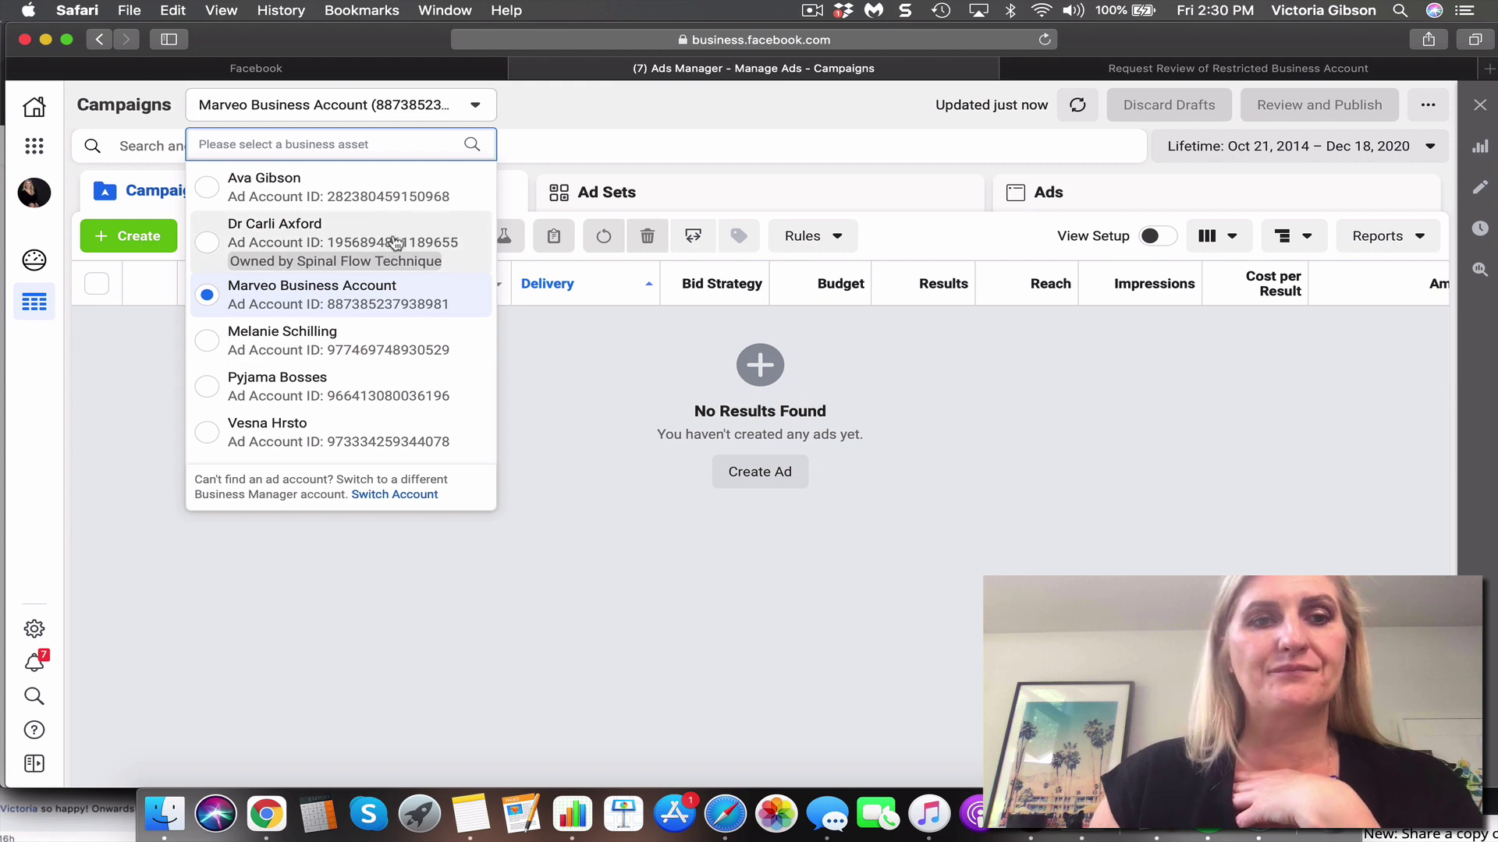
scroll(397, 234, "down", 1)
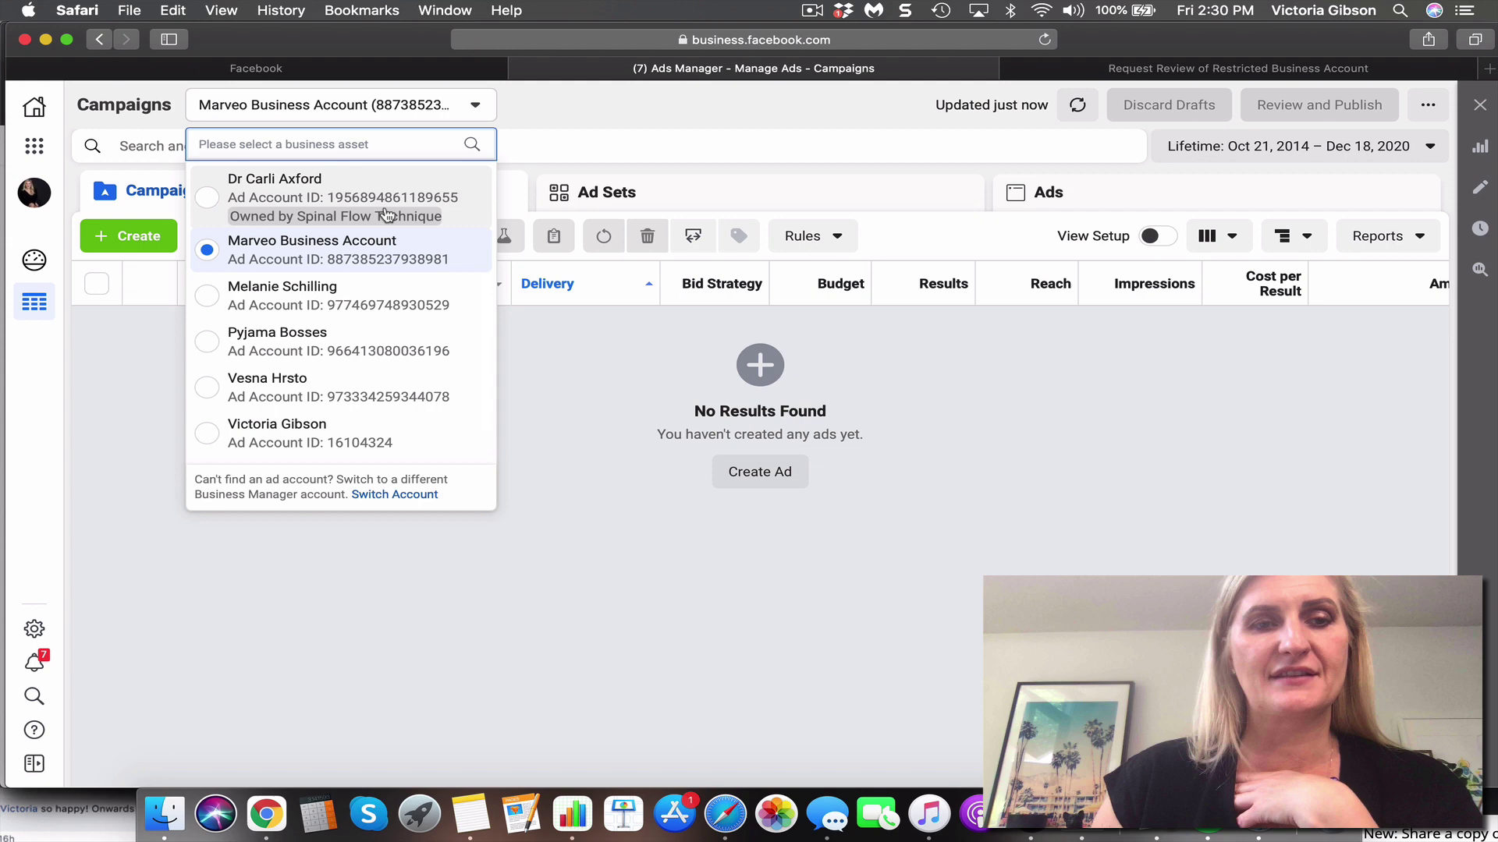
left_click(540, 358)
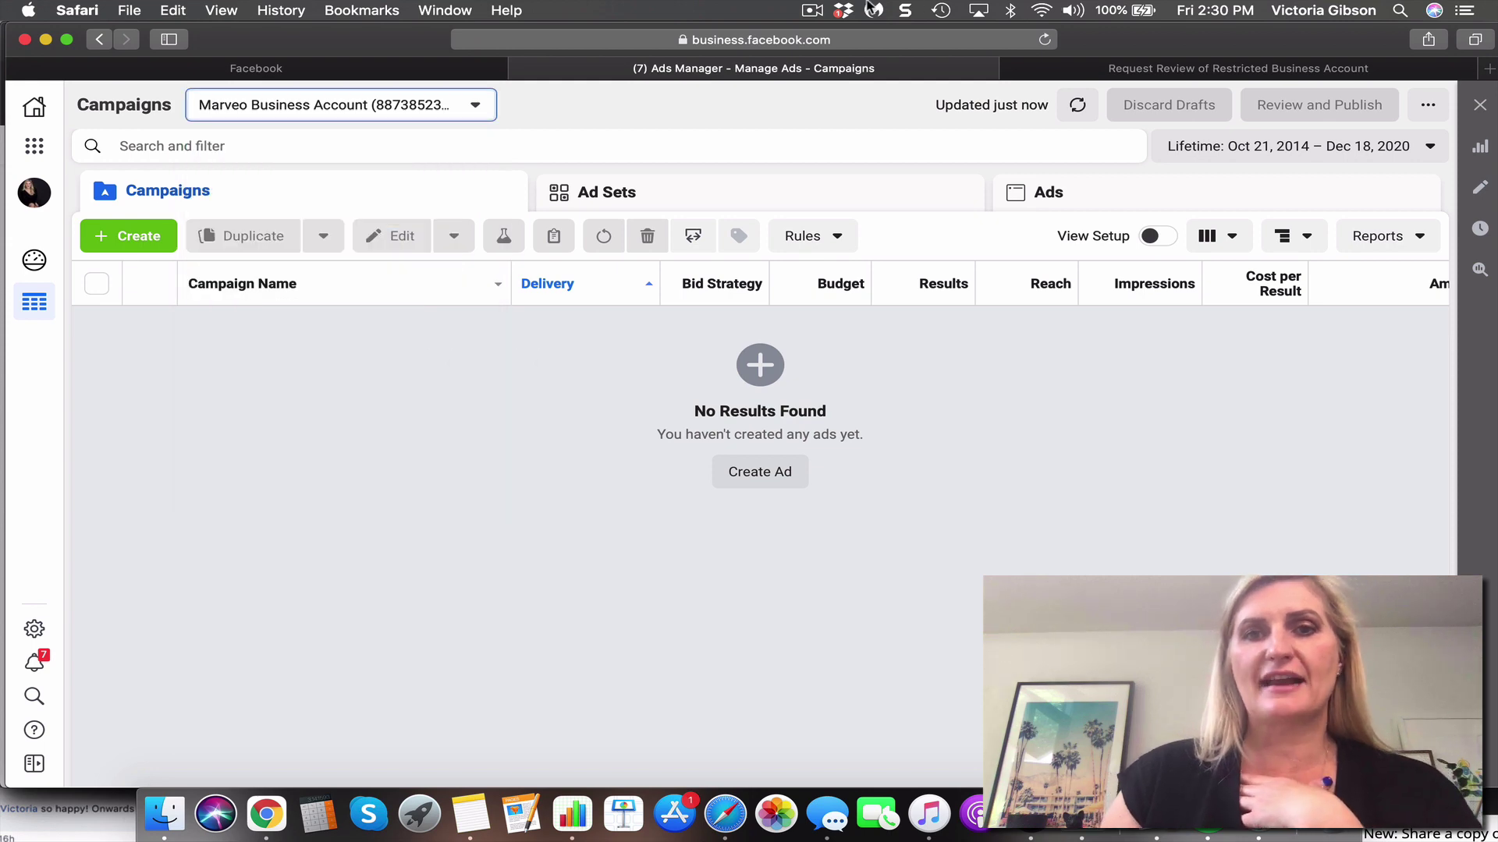